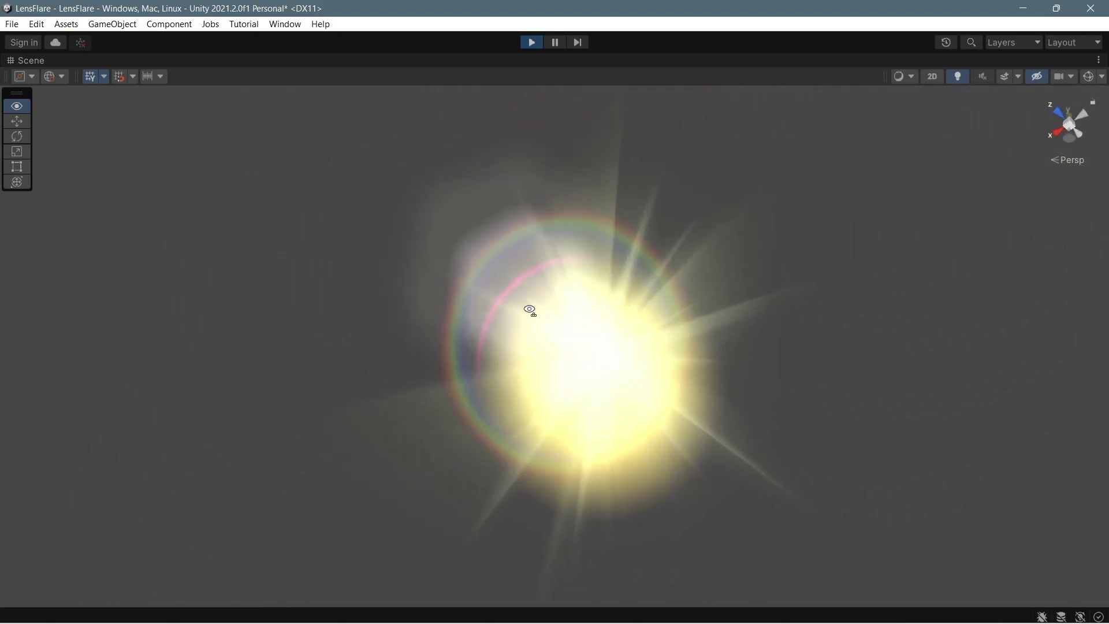
Restore the maximized Scene view to the normal editor layout and look around the sun lens flare
key(shift+space)
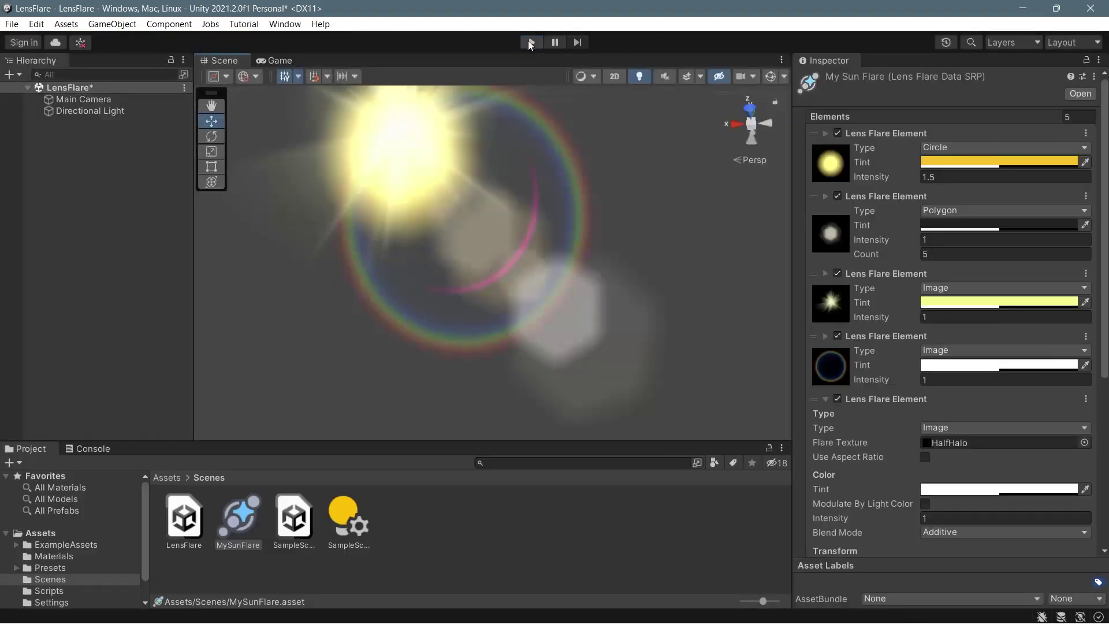
right_drag(463, 256, 341, 364)
click(133, 256)
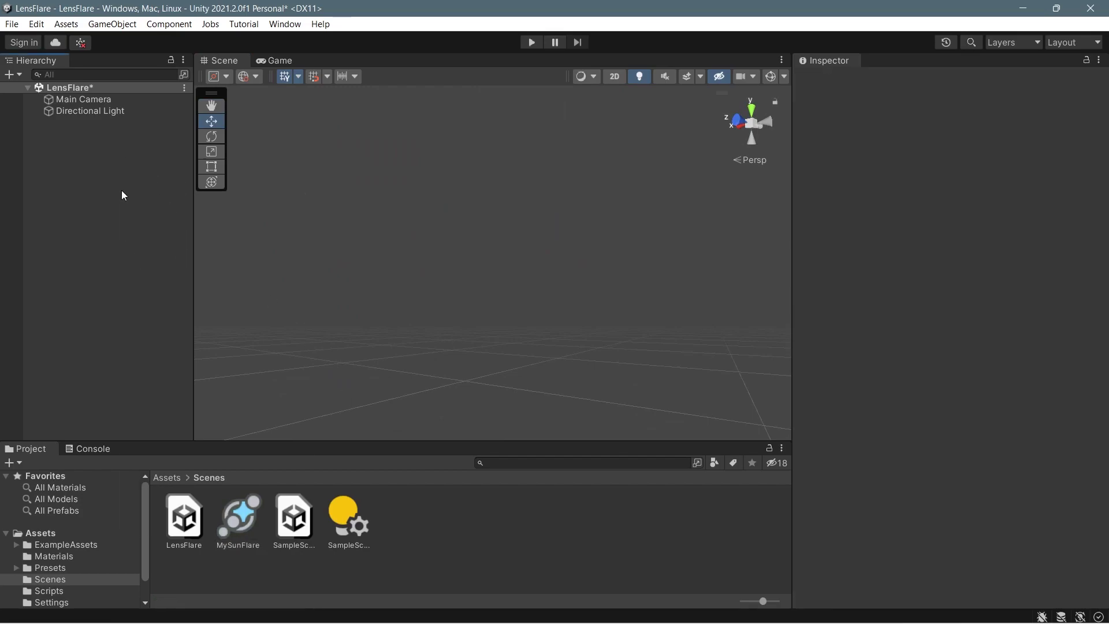
right_click(123, 192)
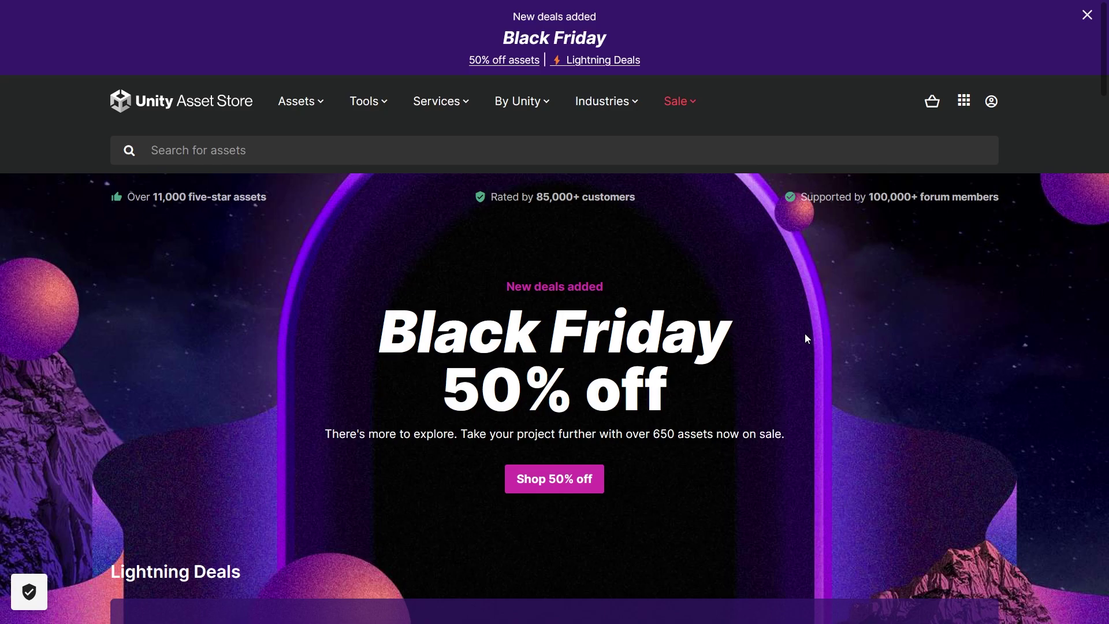
Switch to the Unity Asset Store in the browser and look through the Black Friday deals on its home page
scroll(805, 334, down, 3)
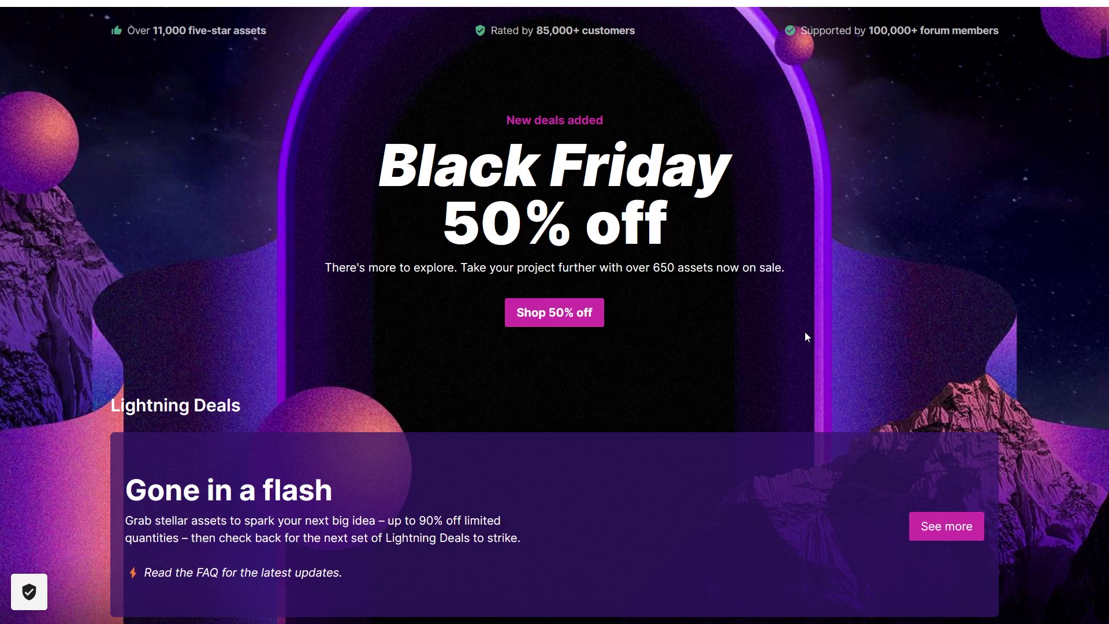
scroll(807, 335, down, 5)
scroll(807, 335, down, 4)
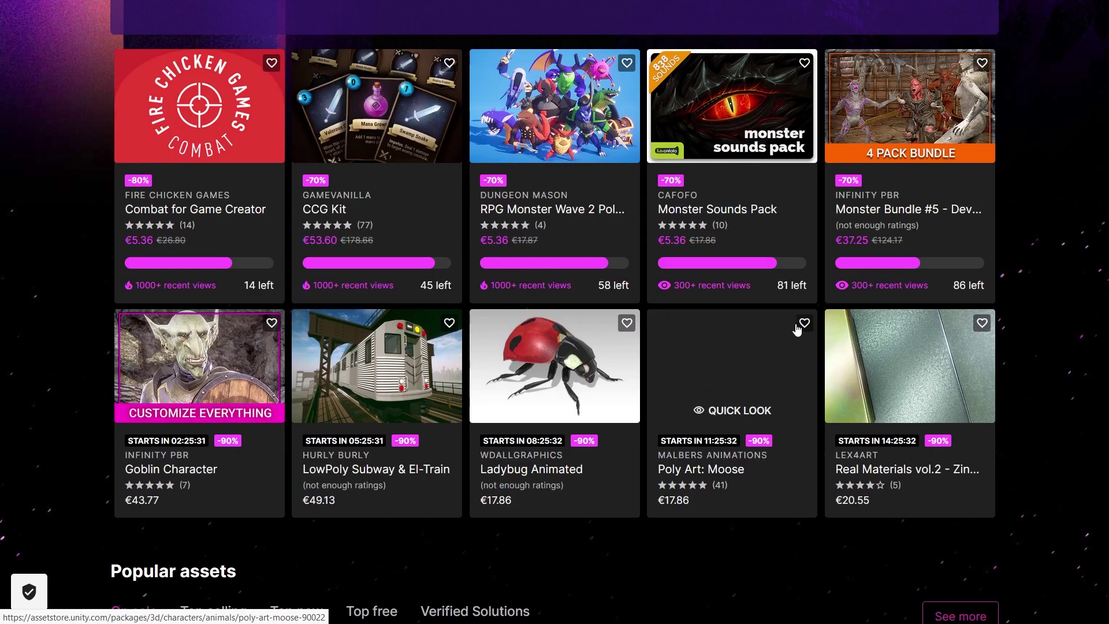
scroll(801, 326, up, 3)
scroll(797, 329, up, 8)
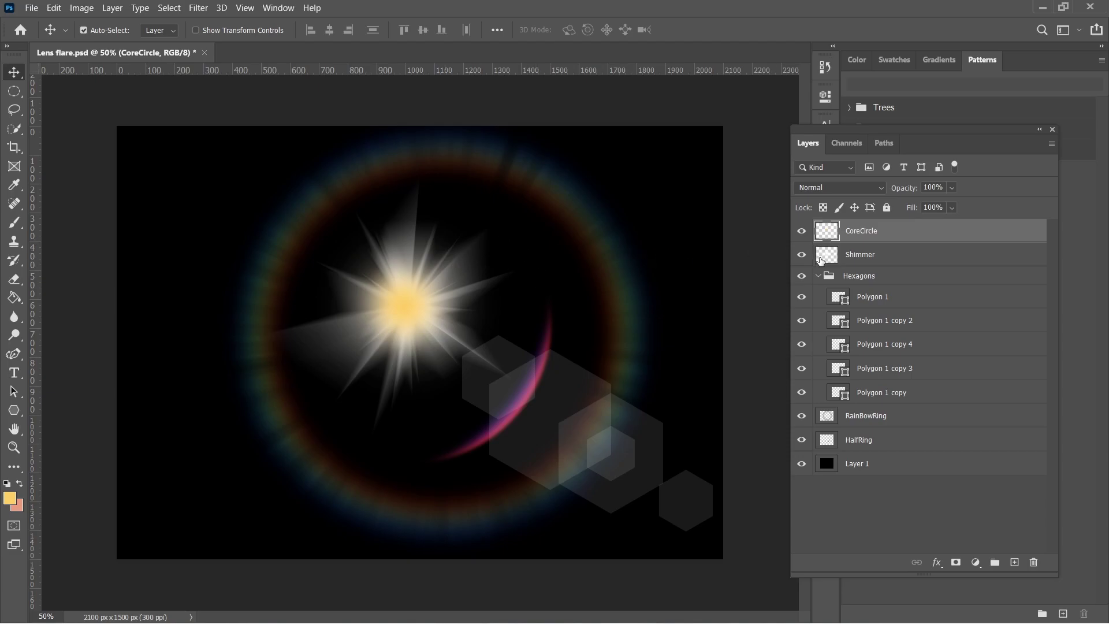
In Photoshop's Lens flare.psd, hide CoreCircle, Shimmer, the Hexagons group, RainBowRing and HalfRing, leaving only the black Layer 1 visible
drag(803, 442, 802, 340)
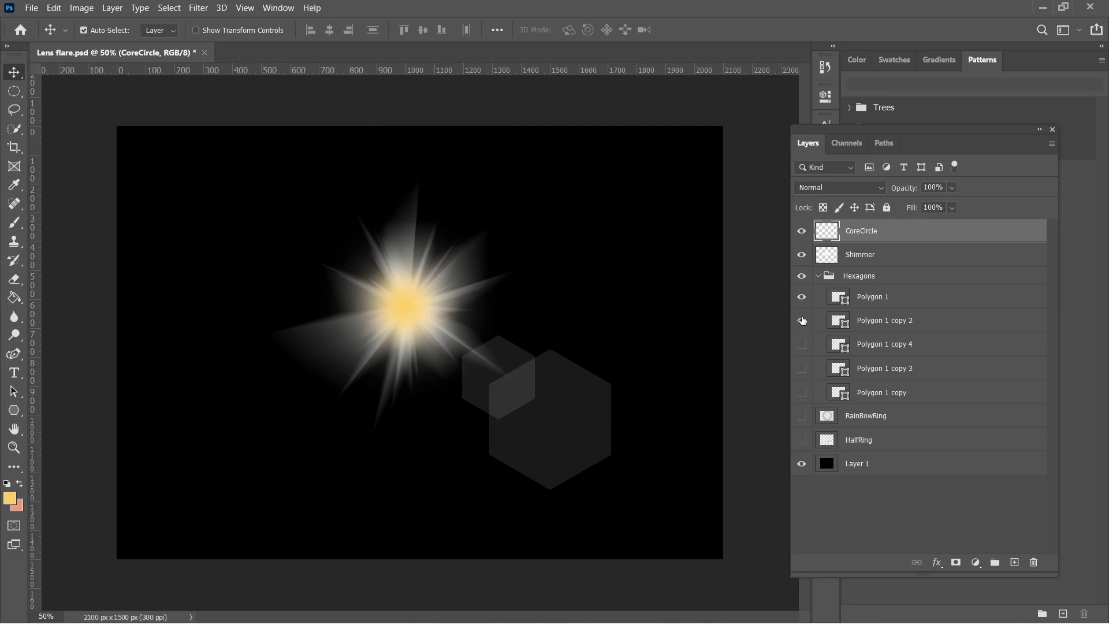
click(801, 321)
click(802, 392)
click(801, 368)
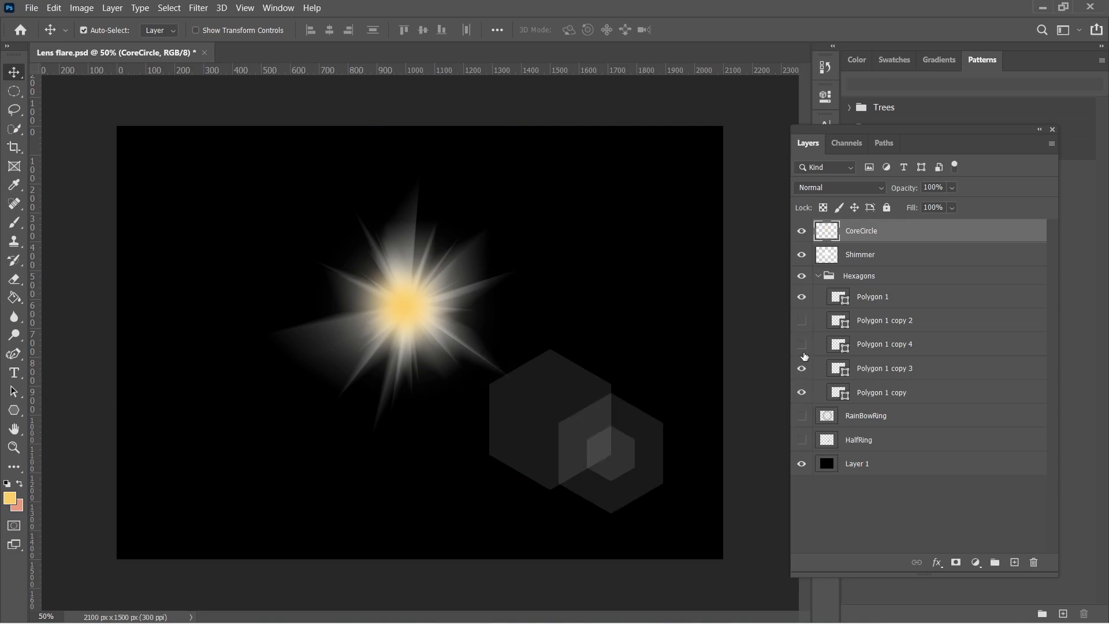
click(802, 344)
click(801, 320)
click(801, 276)
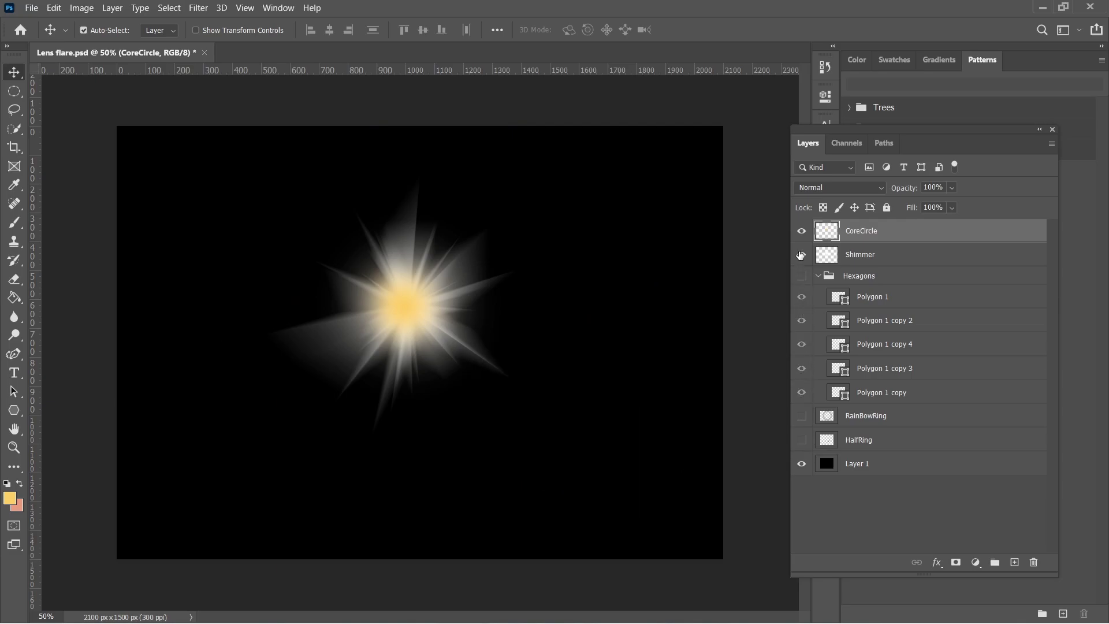
click(801, 255)
click(801, 231)
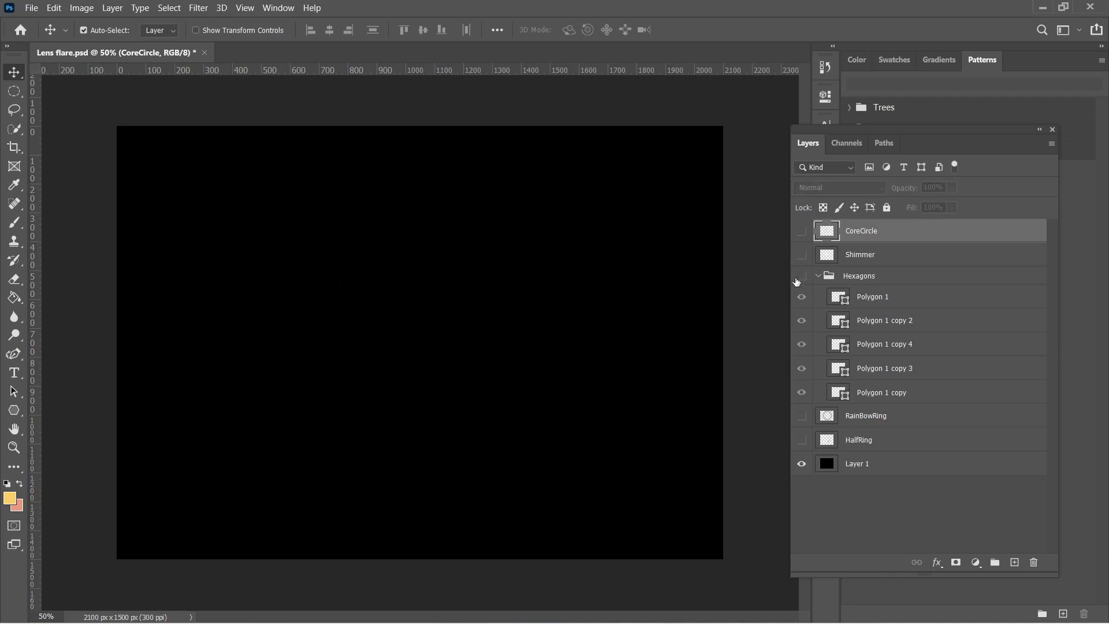
Show the CoreCircle layer, the Shimmer layer and the Hexagons group one after another to examine each flare part
click(801, 231)
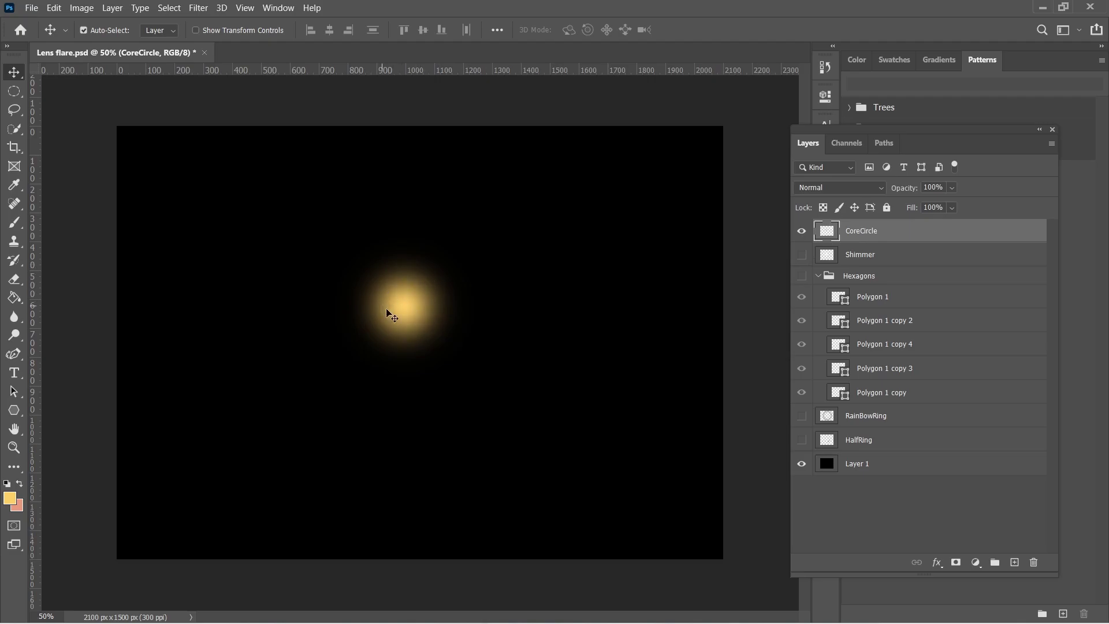
click(806, 254)
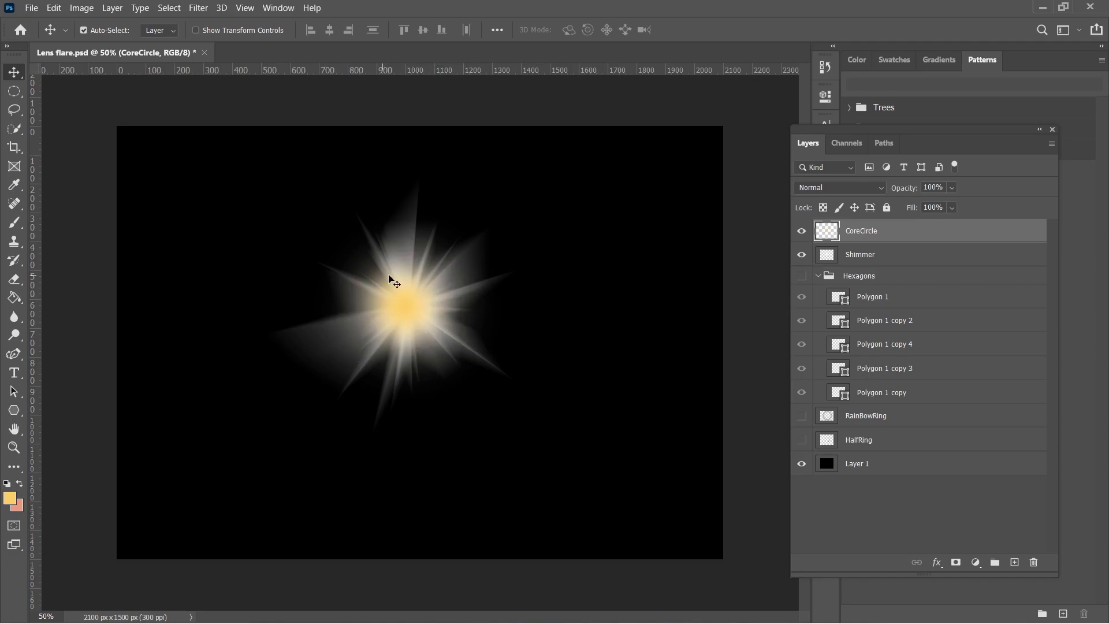
click(818, 276)
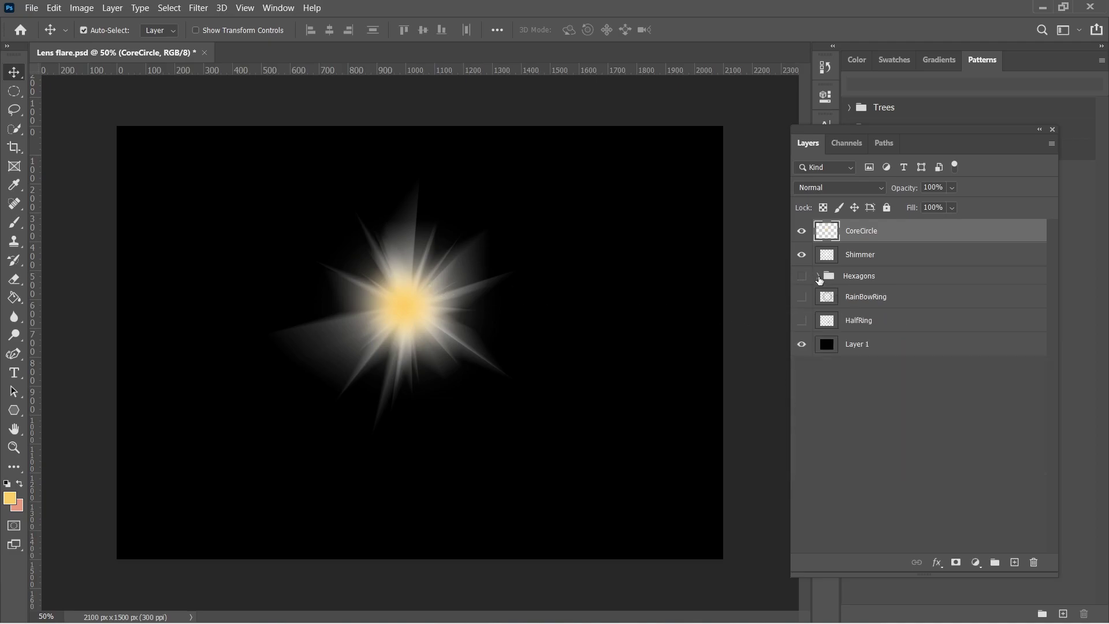
click(818, 277)
click(801, 276)
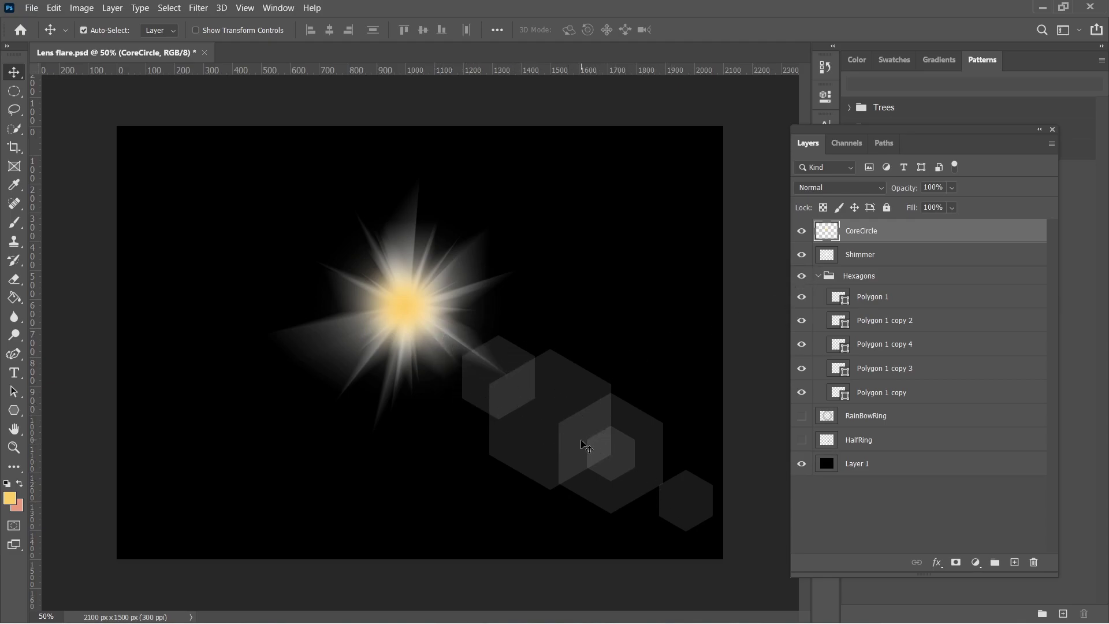
Show the RainBowRing layer and shift its ring slightly to the left on the canvas, and show the HalfRing layer
click(802, 416)
right_click(606, 292)
click(624, 298)
mouse_move(603, 291)
mouse_down()
mouse_move(570, 289)
mouse_move(636, 297)
mouse_move(623, 262)
mouse_move(579, 282)
mouse_move(614, 292)
mouse_move(596, 288)
mouse_up()
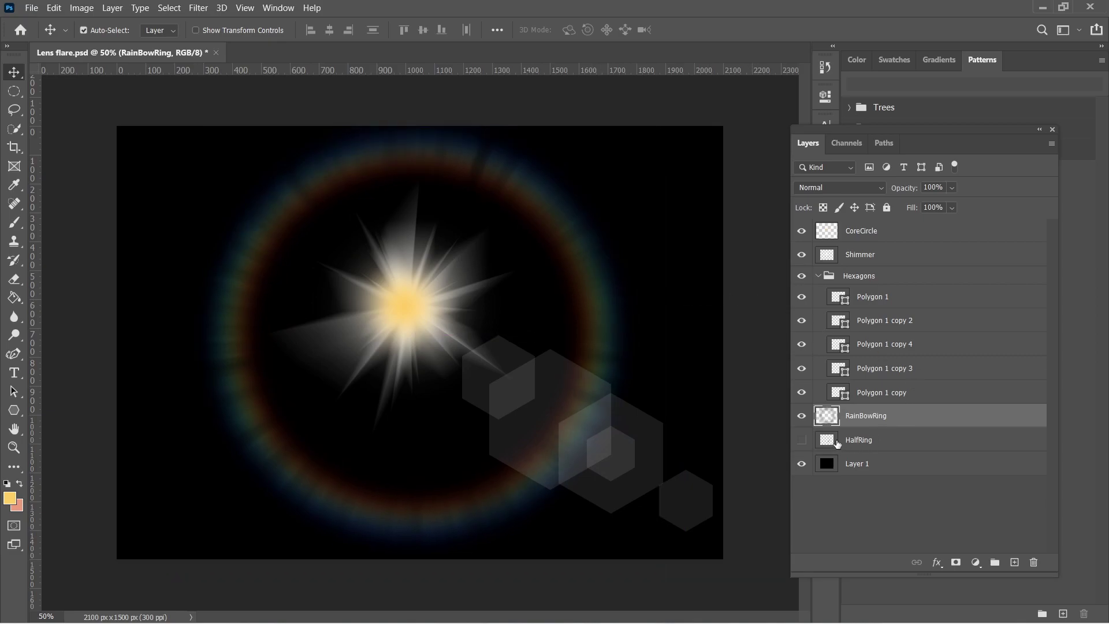
click(803, 440)
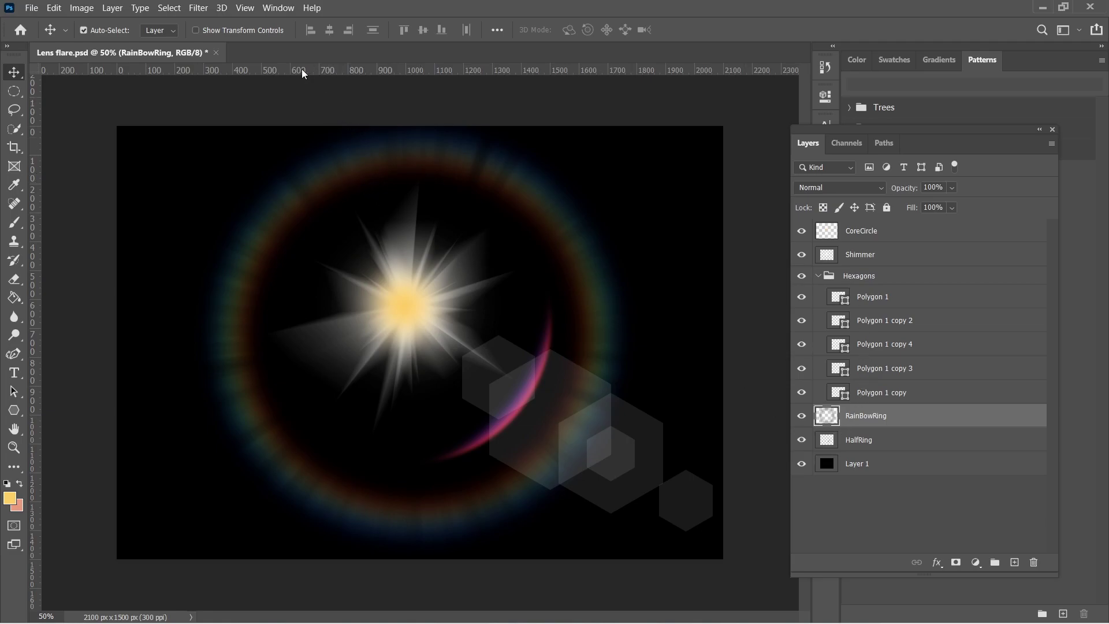
Create a new 1024 x 1024 px document at 72 pixels/inch in RGB Color
click(32, 7)
click(41, 22)
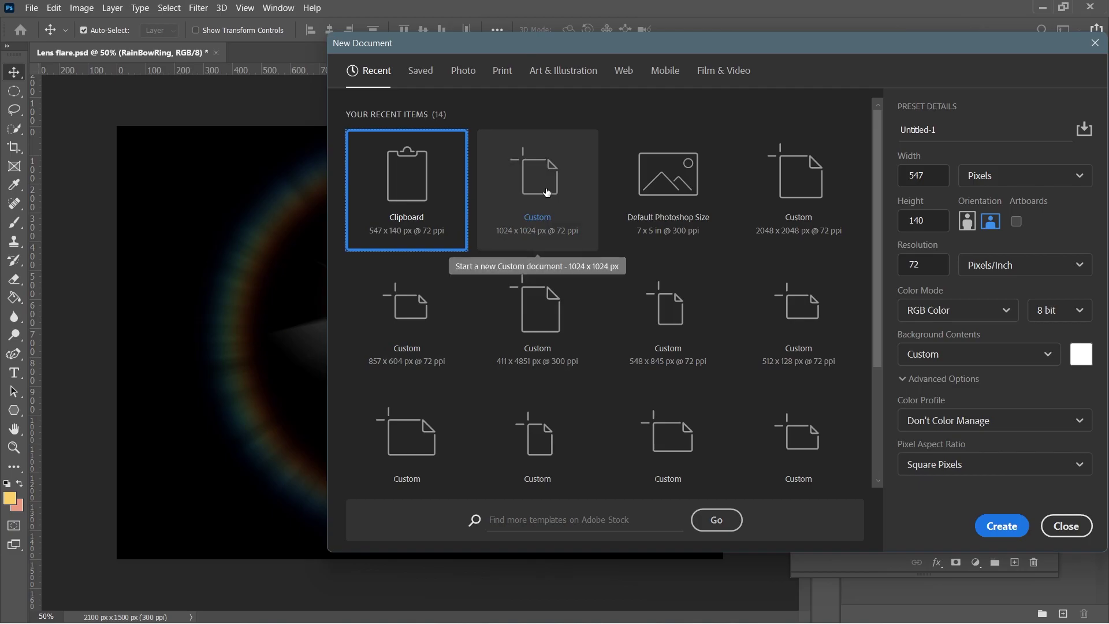
click(531, 212)
click(928, 178)
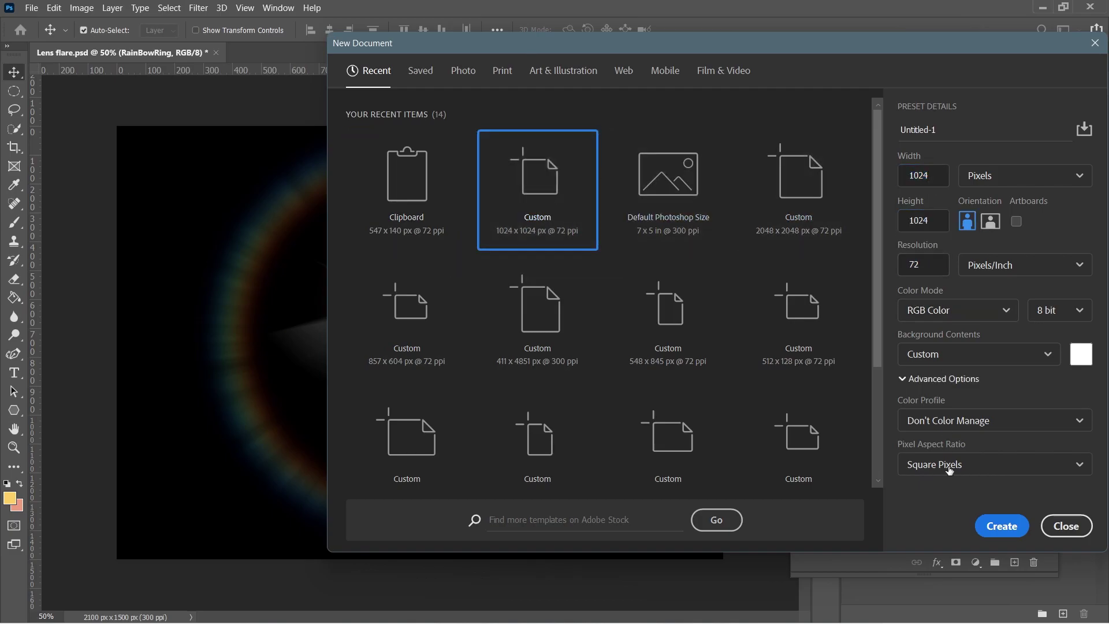
click(1001, 526)
Unlock the background as a regular layer and fill it with black using the Paint Bucket tool
double_click(1033, 234)
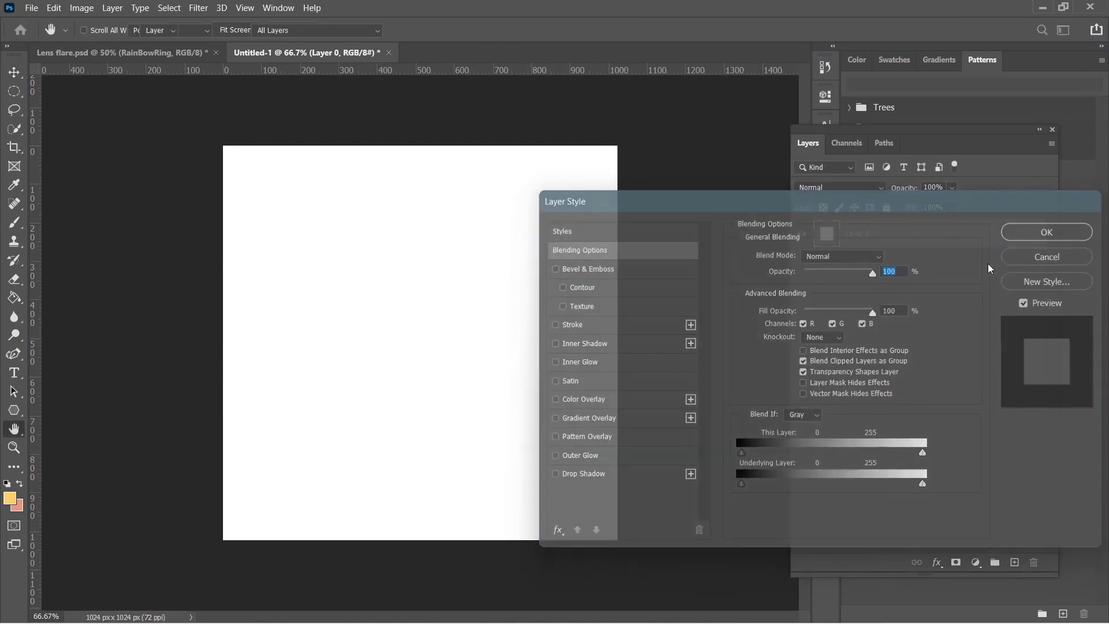
click(1049, 256)
click(14, 298)
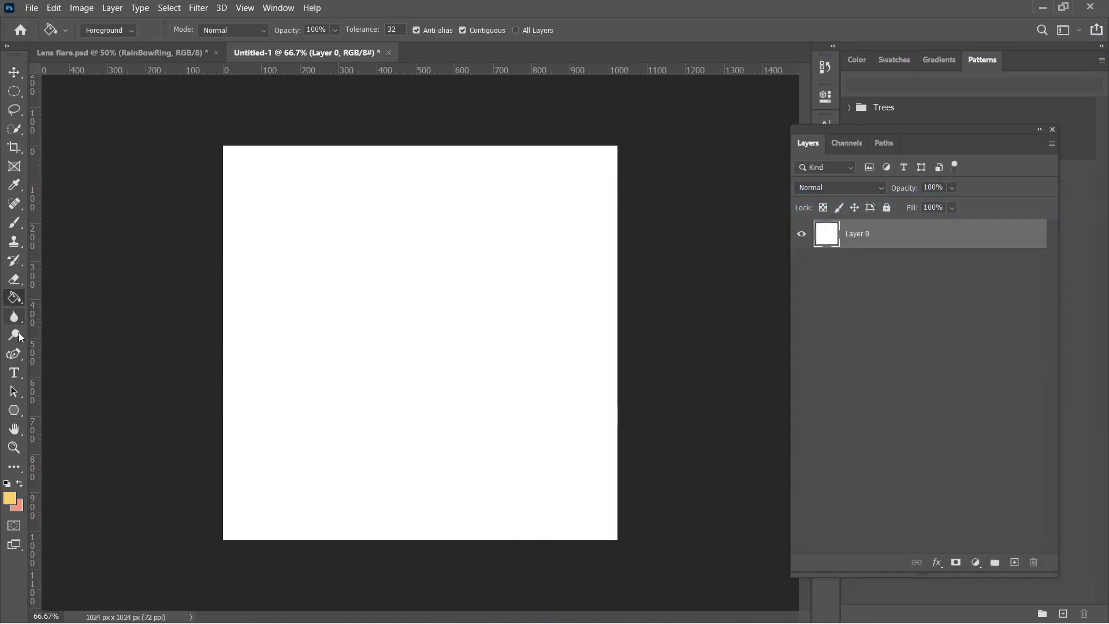
click(9, 498)
drag(702, 379, 666, 425)
click(1028, 202)
click(436, 401)
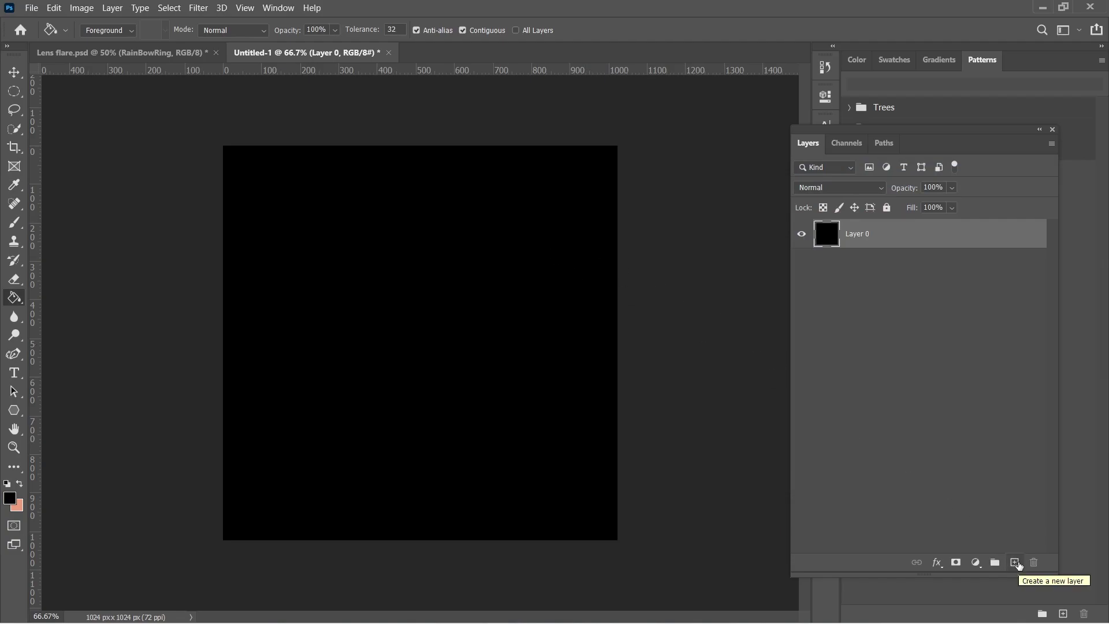
Add an empty layer above the black one and switch to the Gradient tool with the full list of gradient presets showing
click(1015, 562)
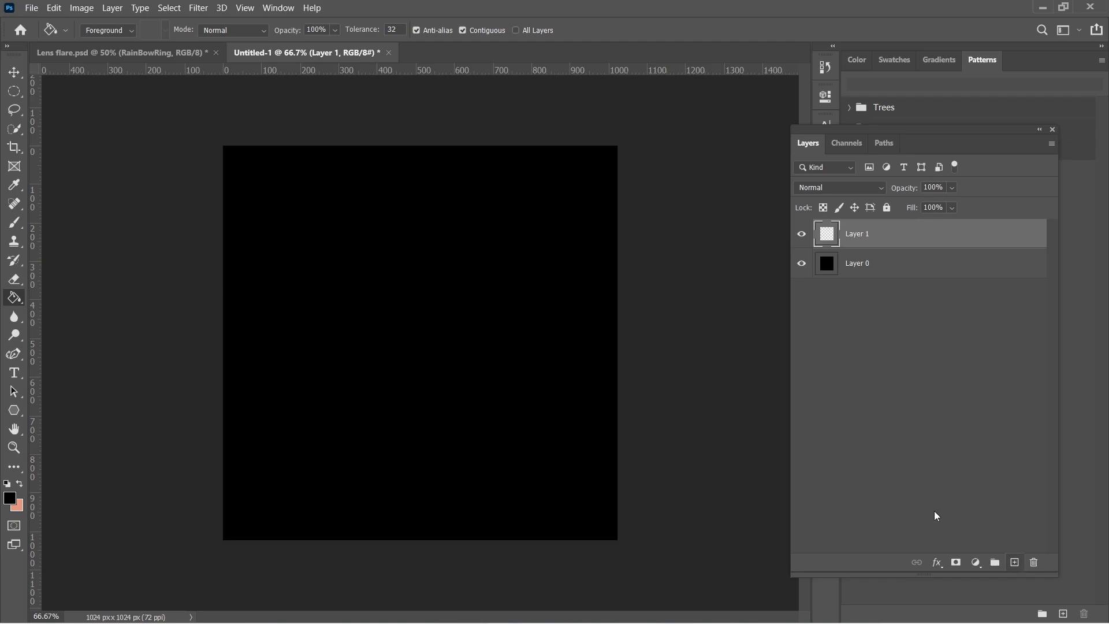
key(shift+g)
click(279, 7)
click(300, 234)
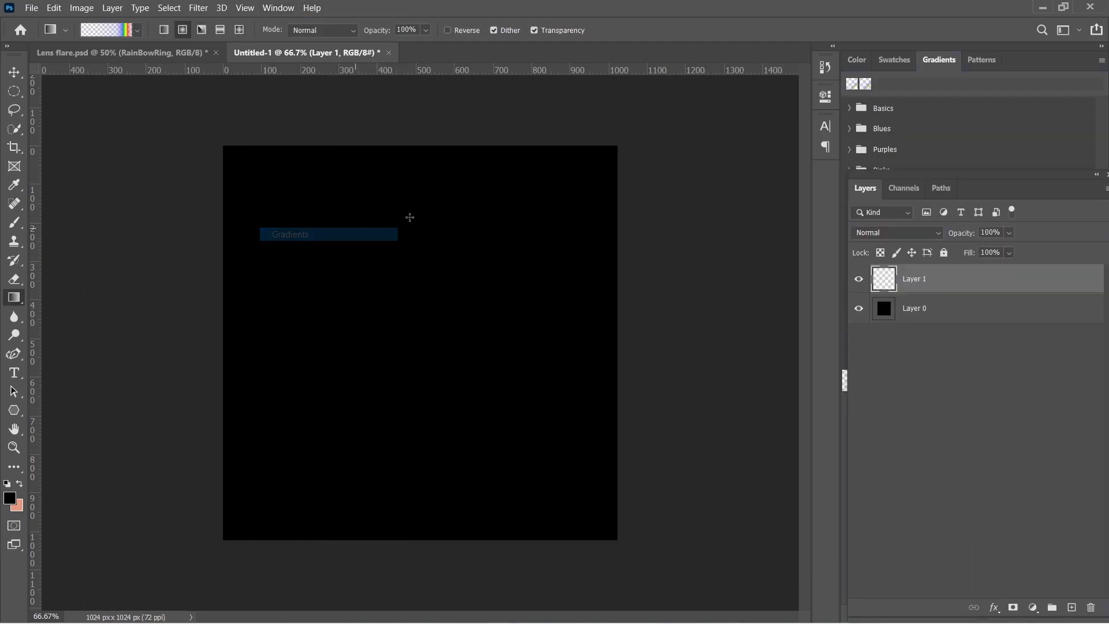
drag(1059, 178, 1021, 228)
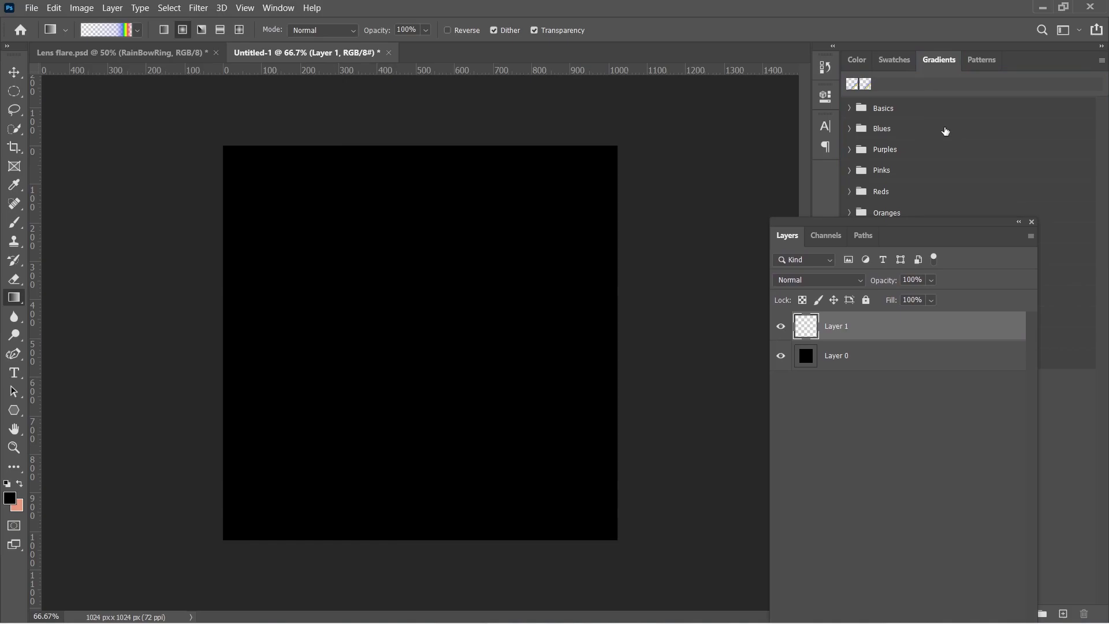
click(1032, 222)
Load the Legacy Gradients set into the gradient presets
click(1101, 61)
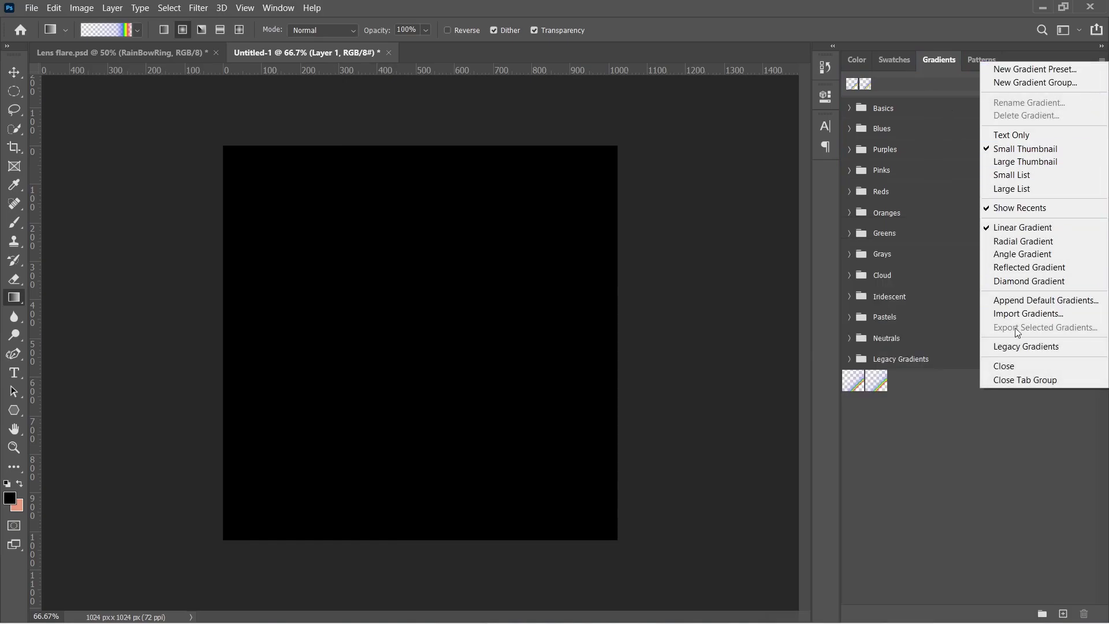
click(1043, 353)
right_click(919, 410)
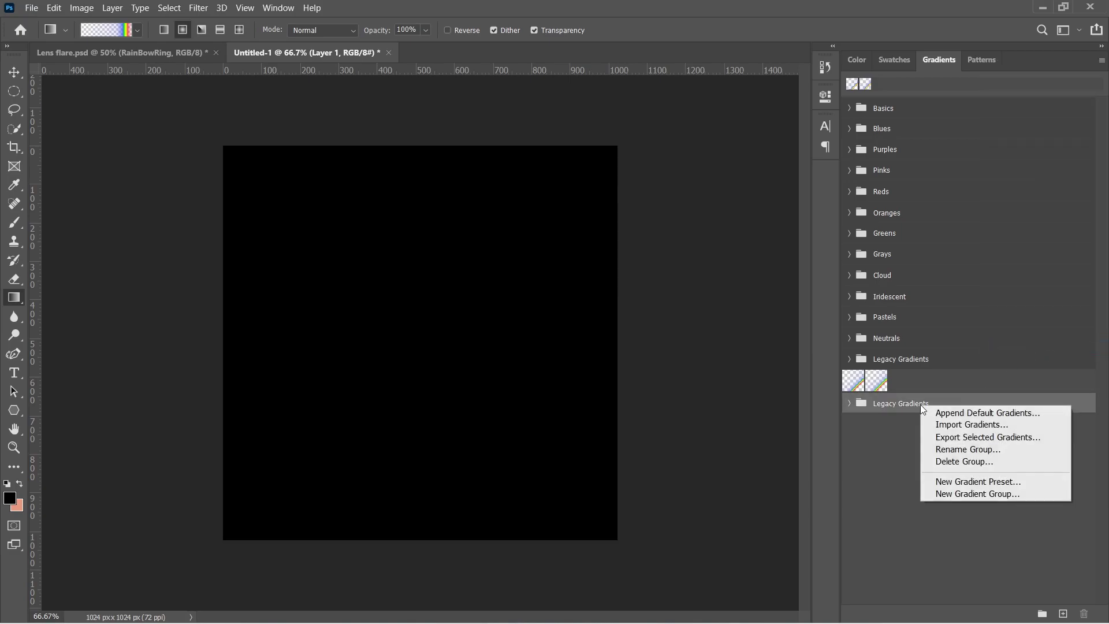
click(896, 426)
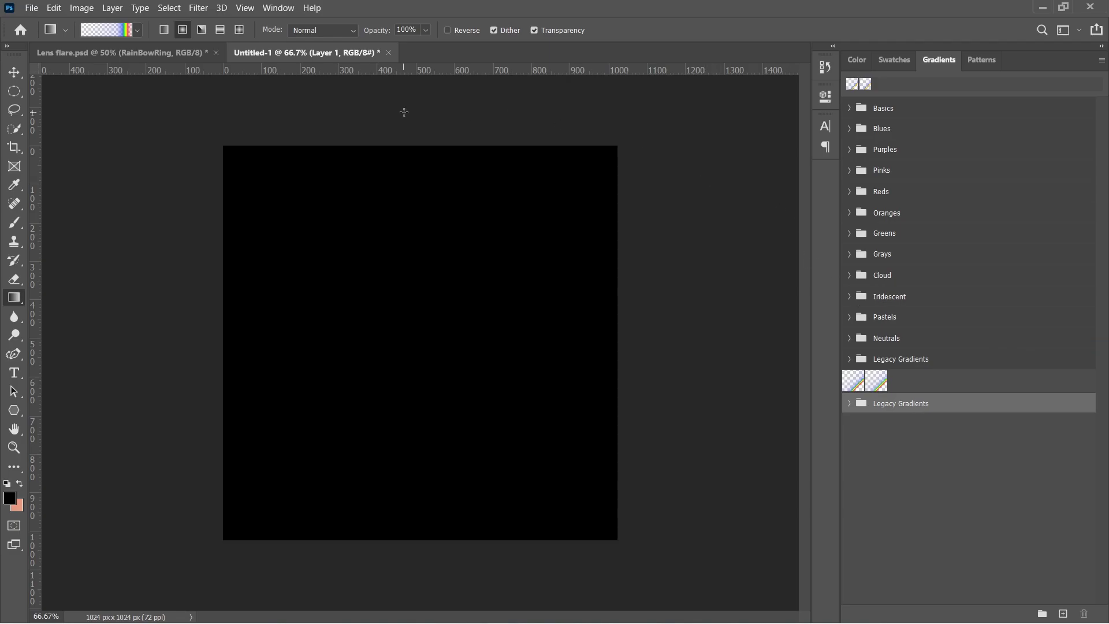
Choose the transparent rainbow gradient from the Special Effects group of the Legacy Gradients for the Gradient tool
click(136, 28)
scroll(140, 109, down, 5)
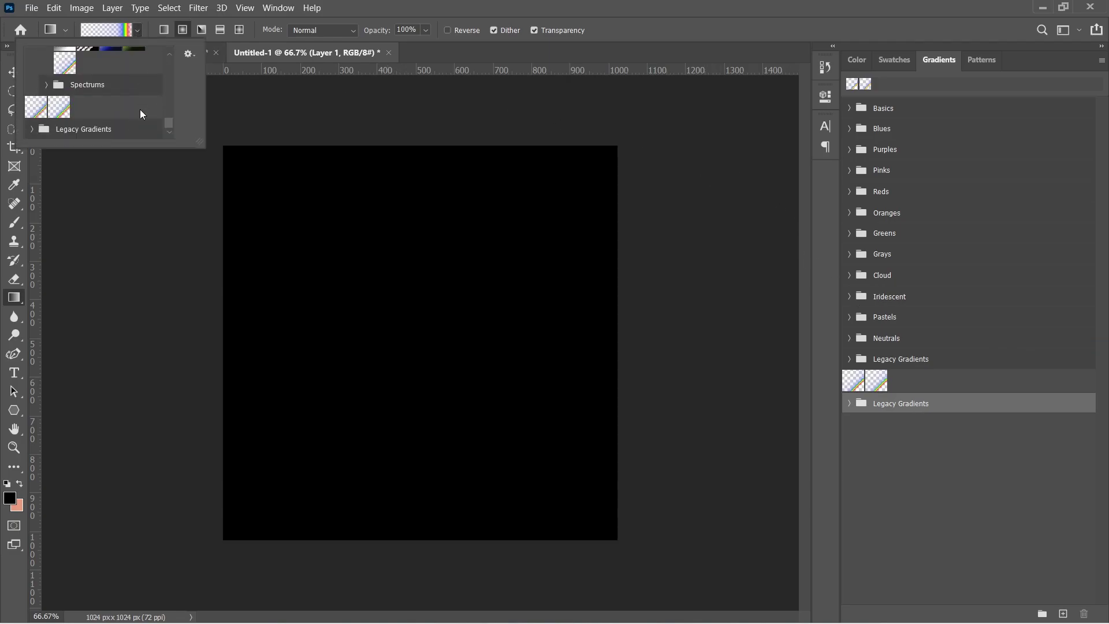
click(92, 127)
scroll(78, 106, up, 1)
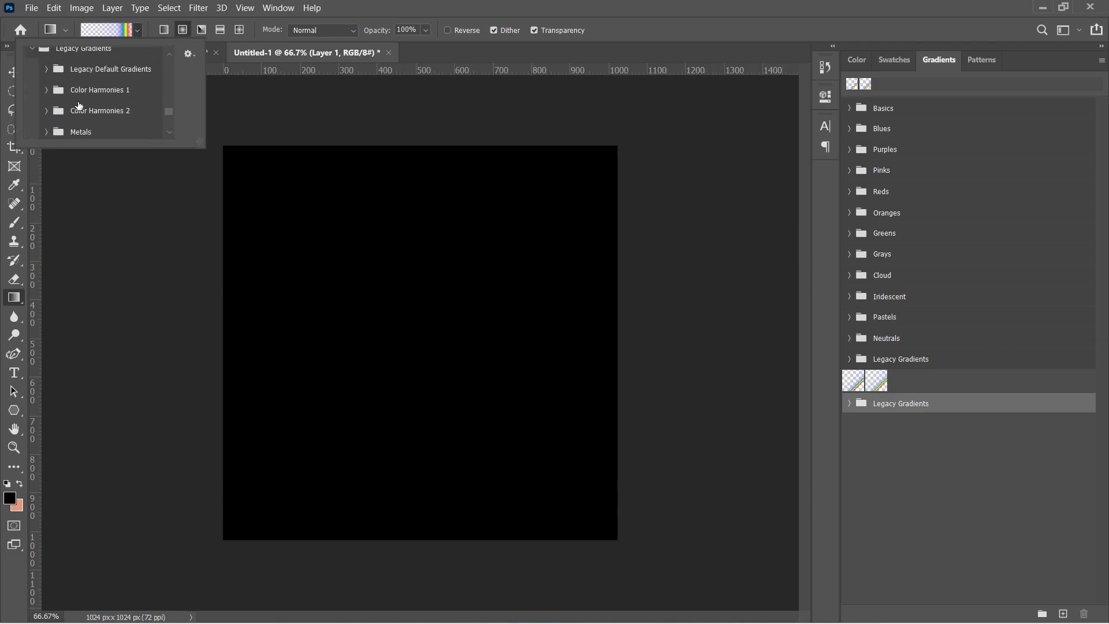
scroll(80, 95, down, 7)
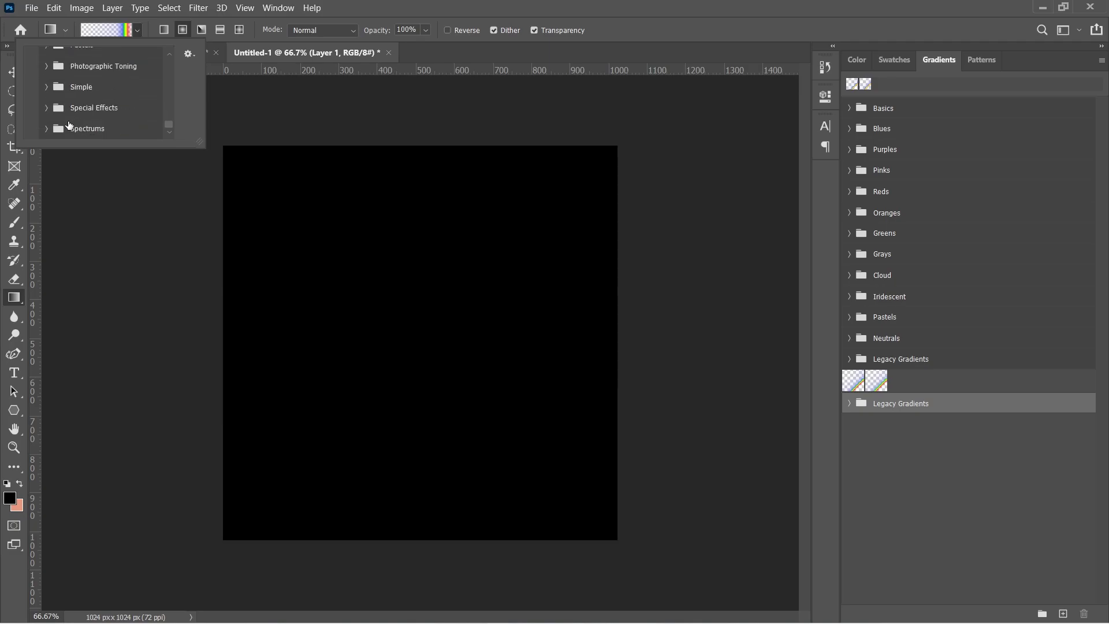
click(47, 108)
scroll(85, 110, down, 2)
click(64, 108)
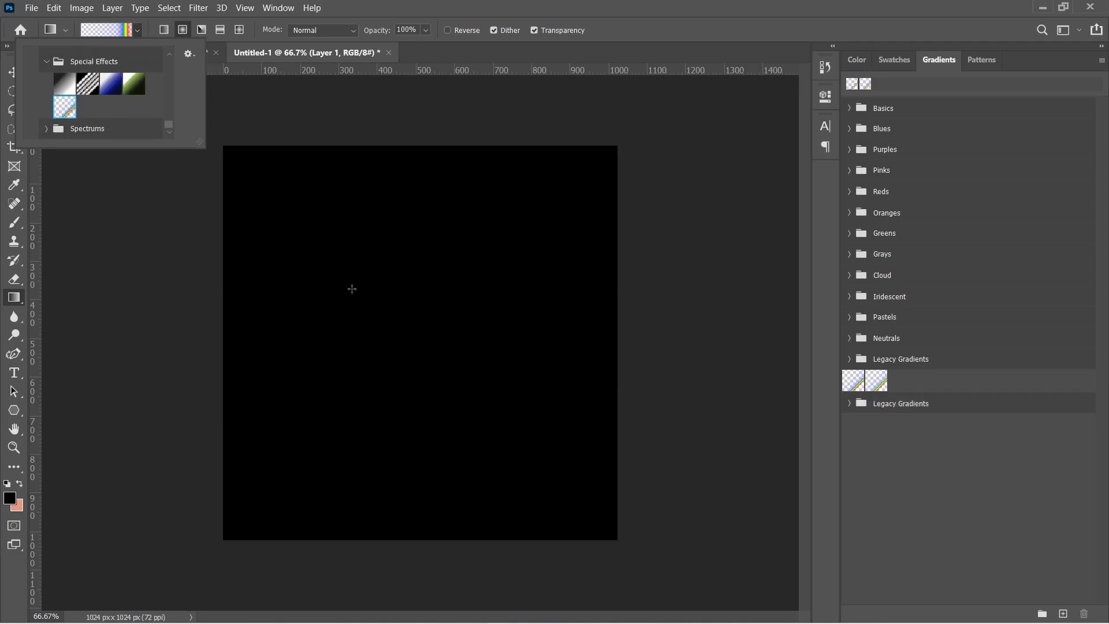
Draw a radial rainbow ring from the canvas centre outward with a radius of about 440 px, undoing a smaller first attempt
click(416, 336)
drag(409, 336, 538, 341)
key(ctrl+z)
drag(422, 338, 594, 339)
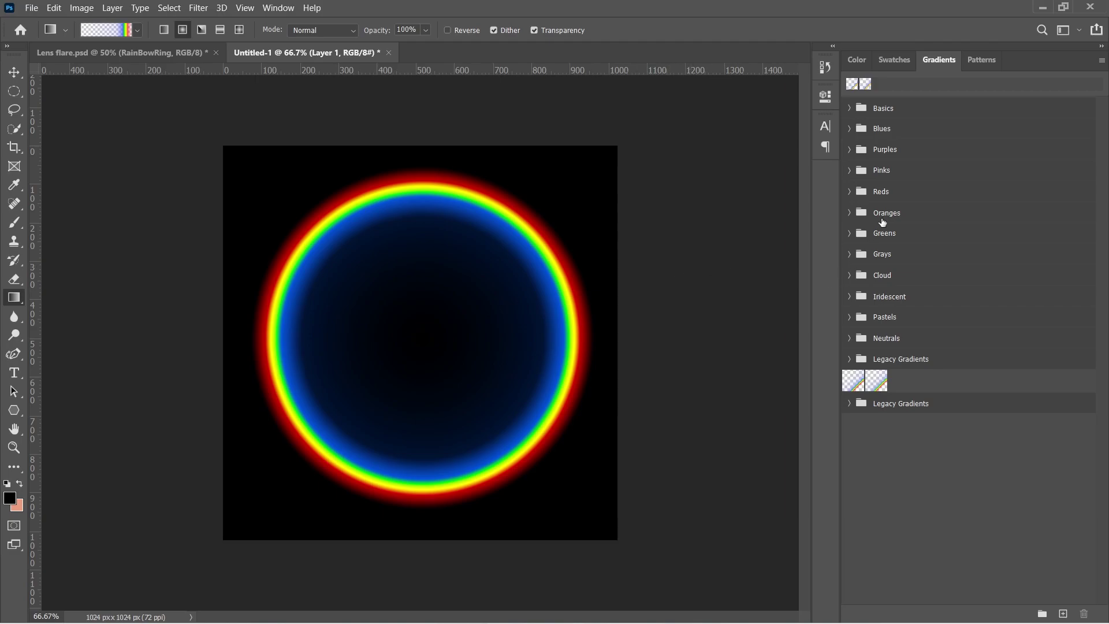
Collapse the expanded colour and gradient panels to icons and show the Layers panel docked beside them
click(857, 60)
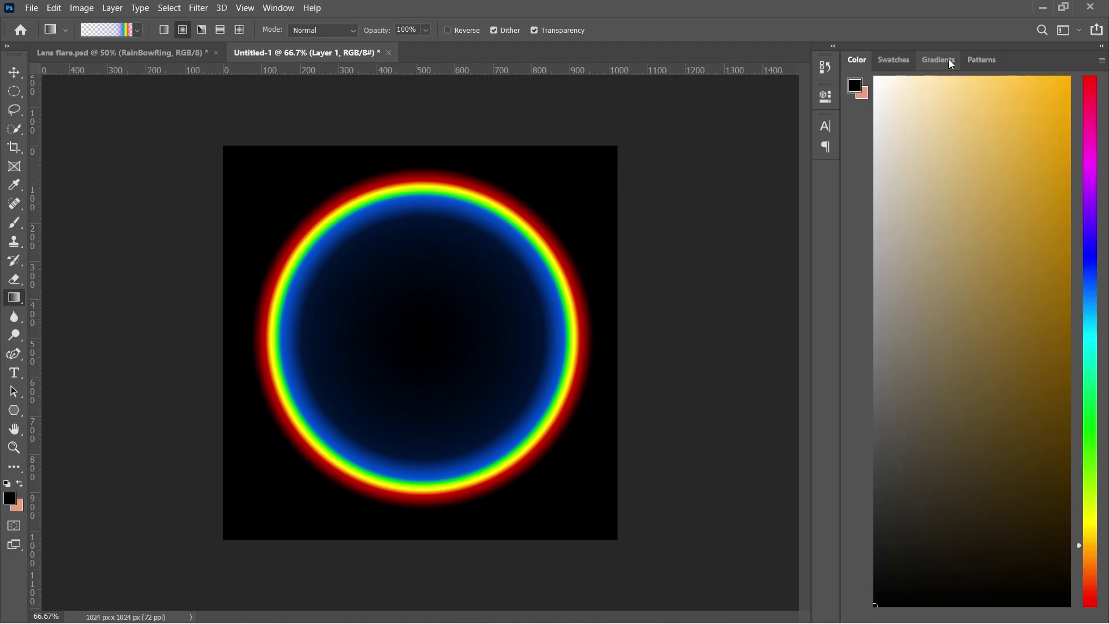
click(1101, 47)
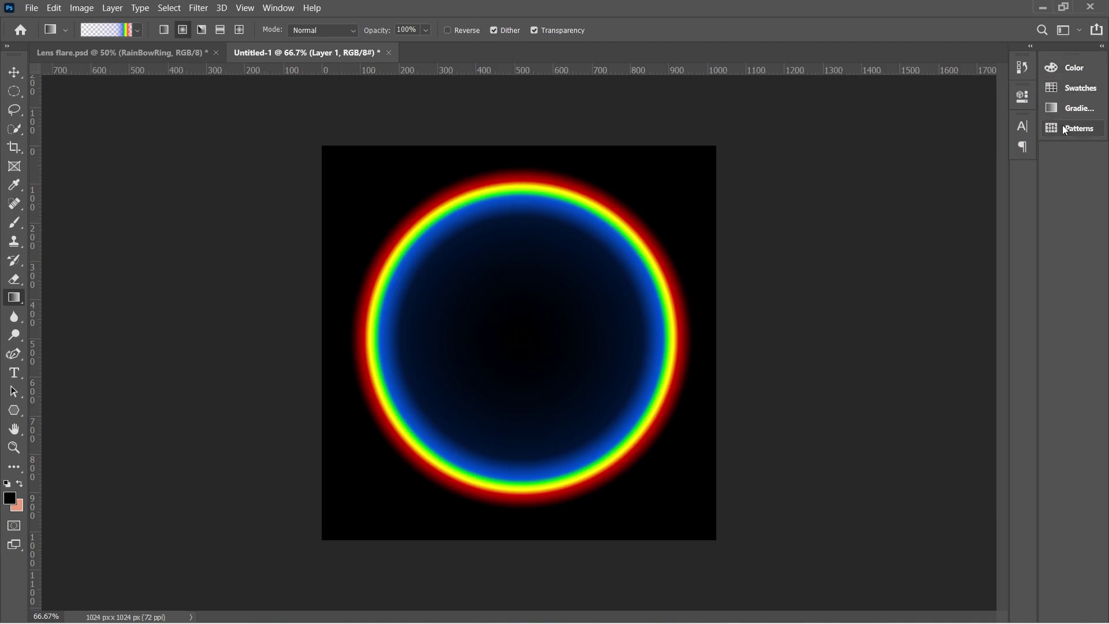
click(278, 8)
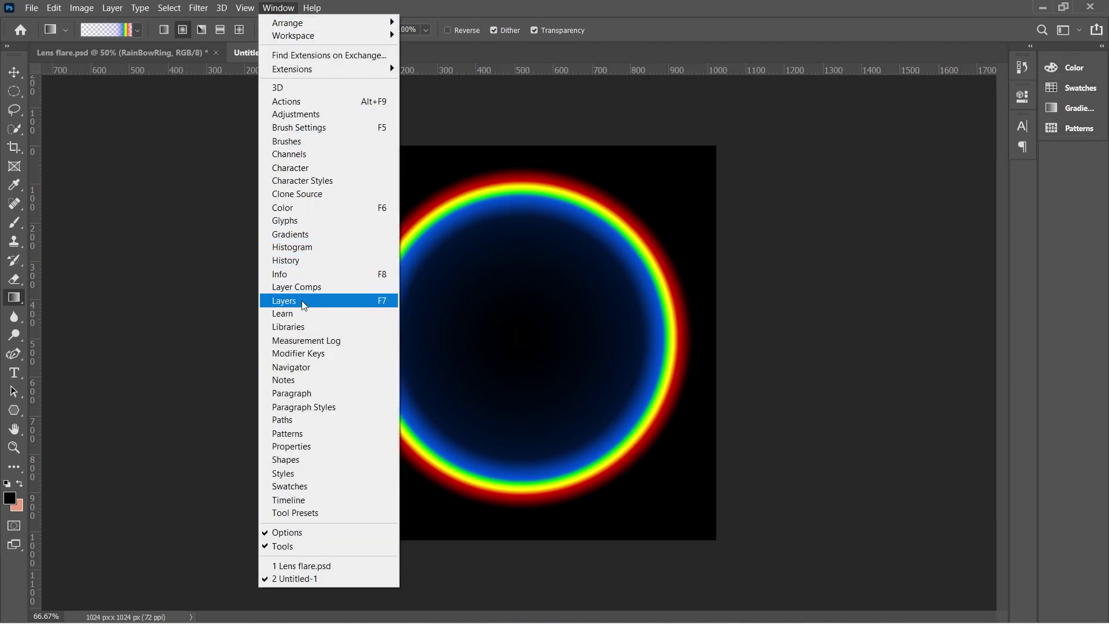
click(295, 300)
drag(830, 218, 1035, 208)
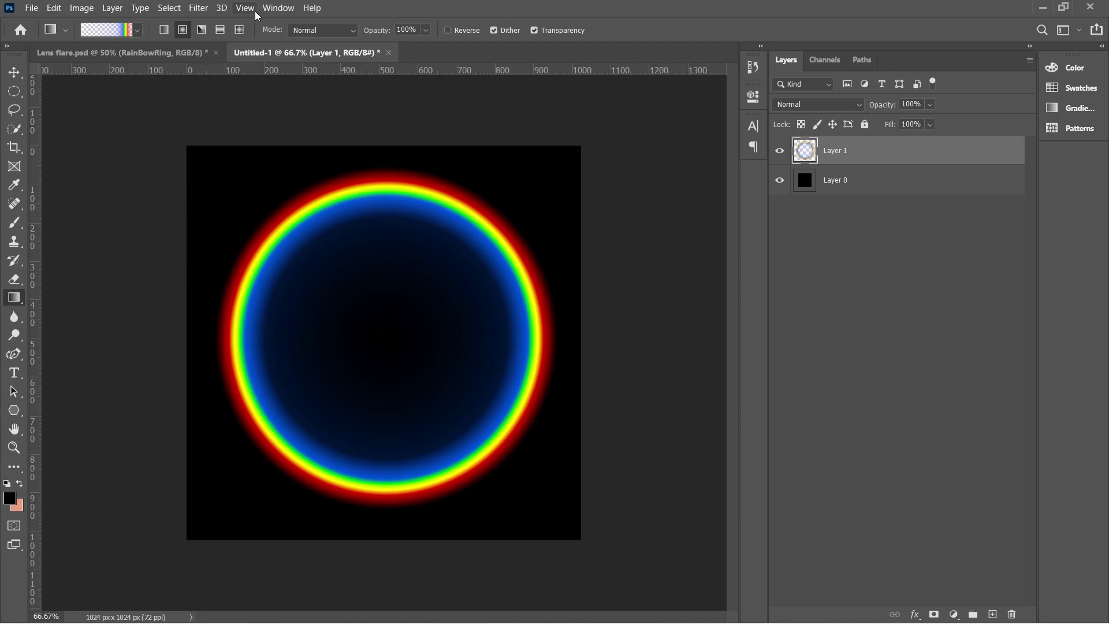
Add 30% Gaussian noise to the rainbow ring layer
click(198, 8)
mouse_move(260, 193)
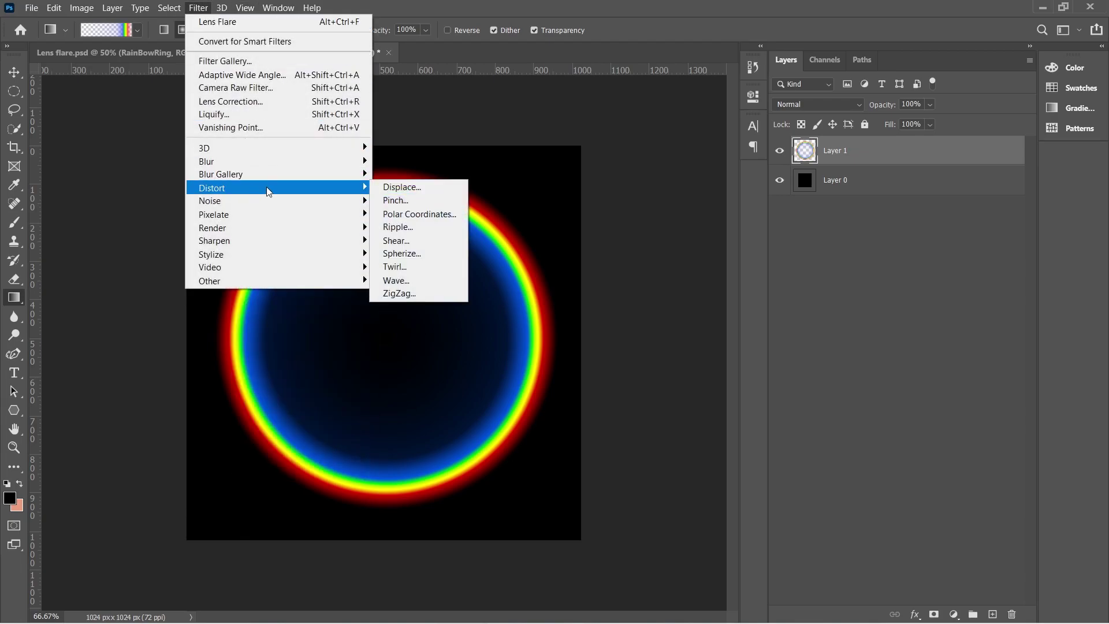
mouse_move(325, 199)
click(405, 201)
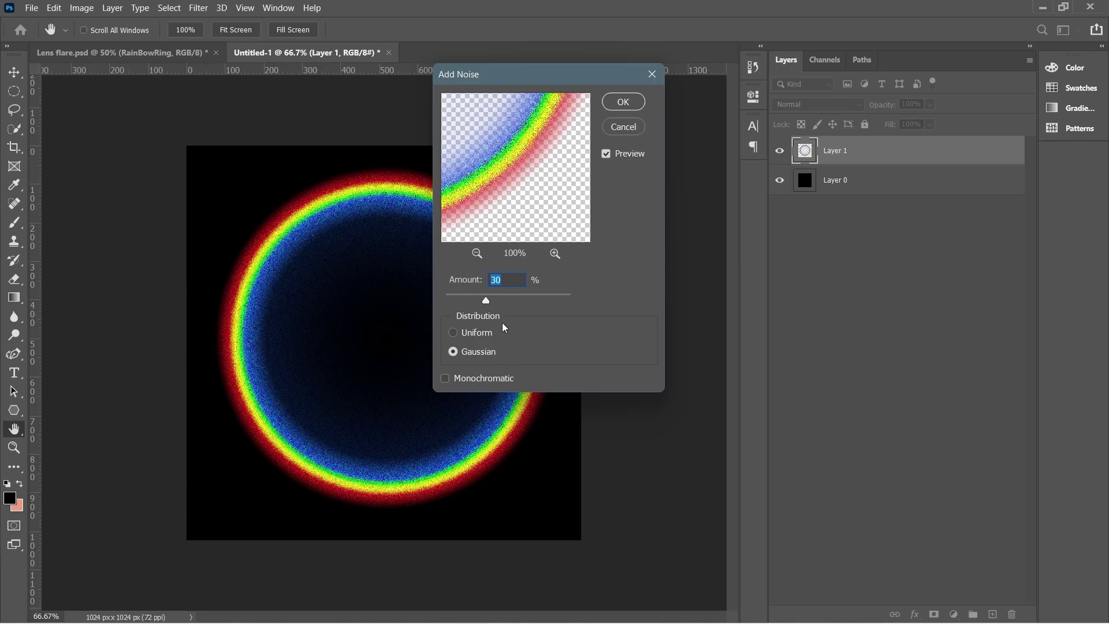
click(483, 337)
click(480, 352)
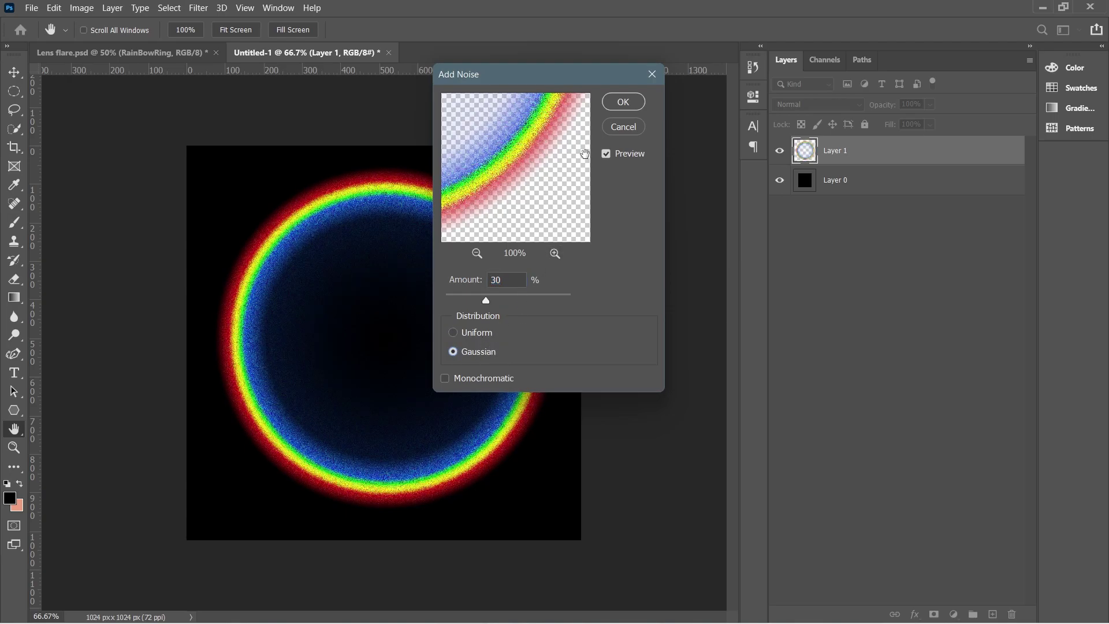
click(616, 103)
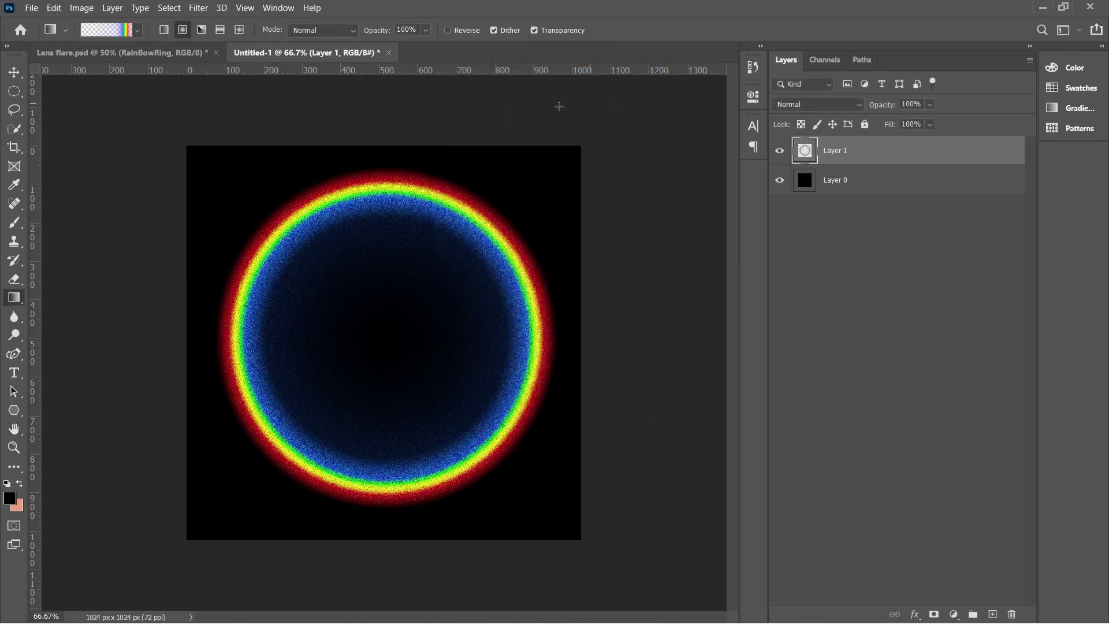
Apply a Radial Blur to the rainbow ring with amount 20, the Zoom method and Good quality
click(198, 8)
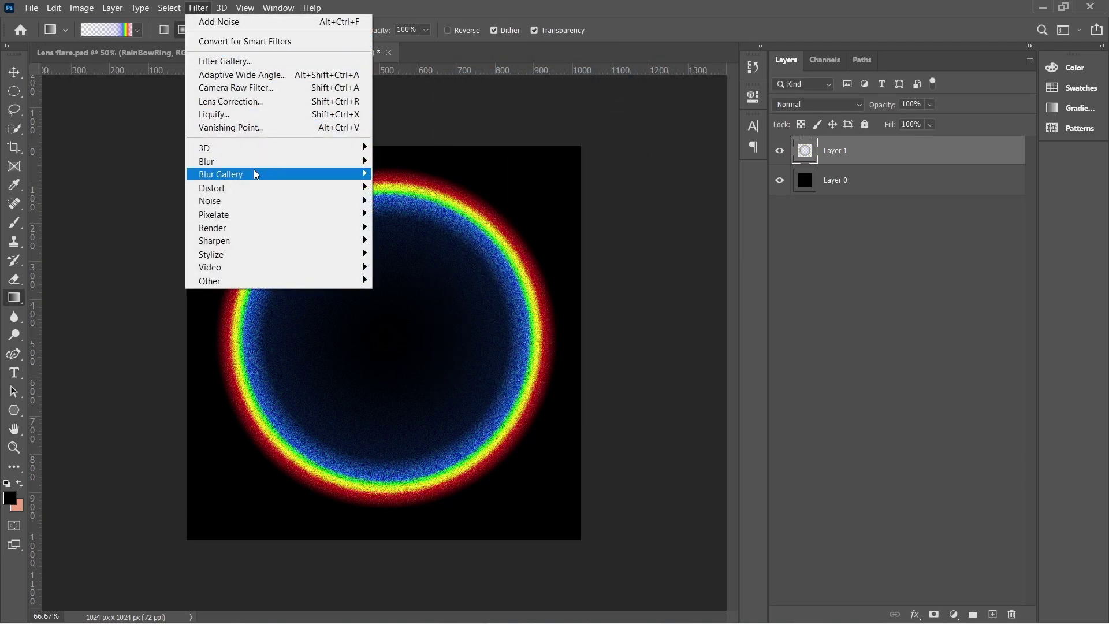
mouse_move(259, 154)
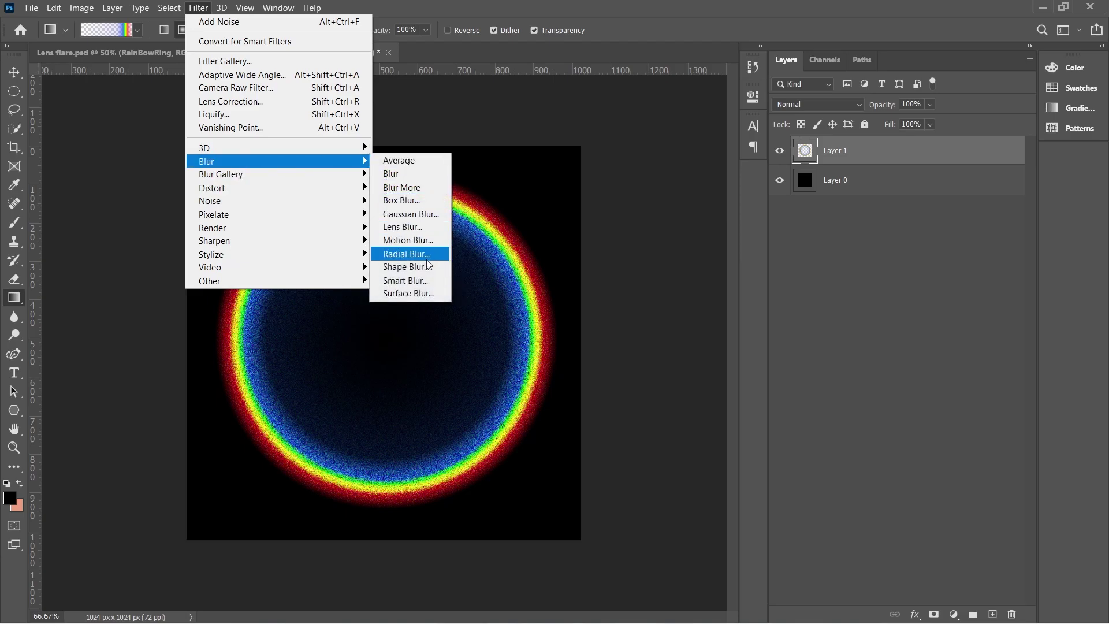
click(425, 253)
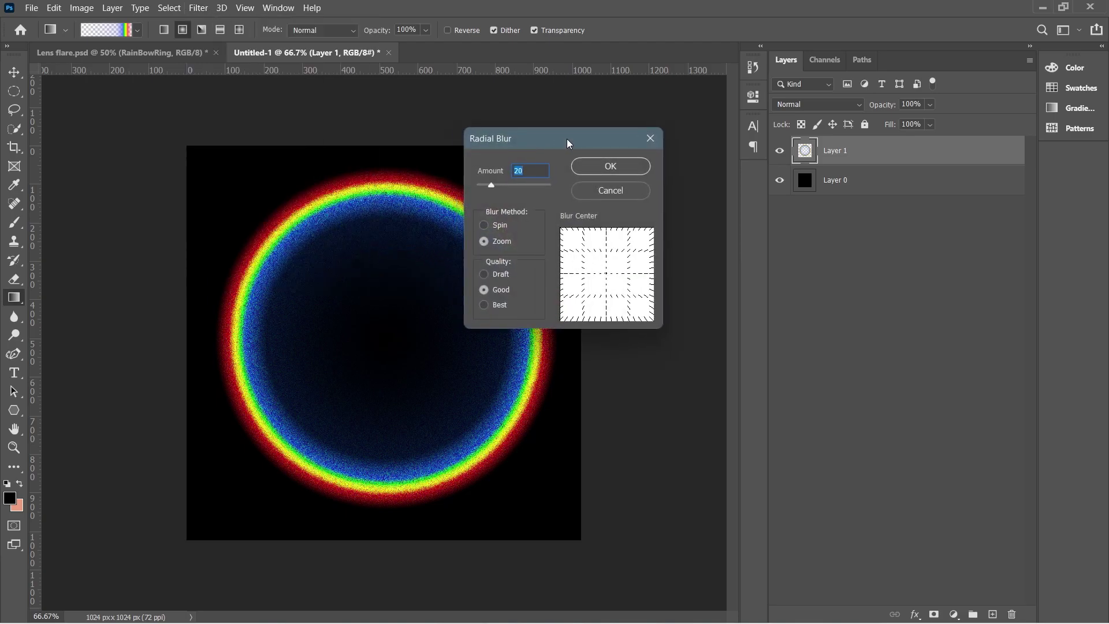
drag(549, 187, 546, 188)
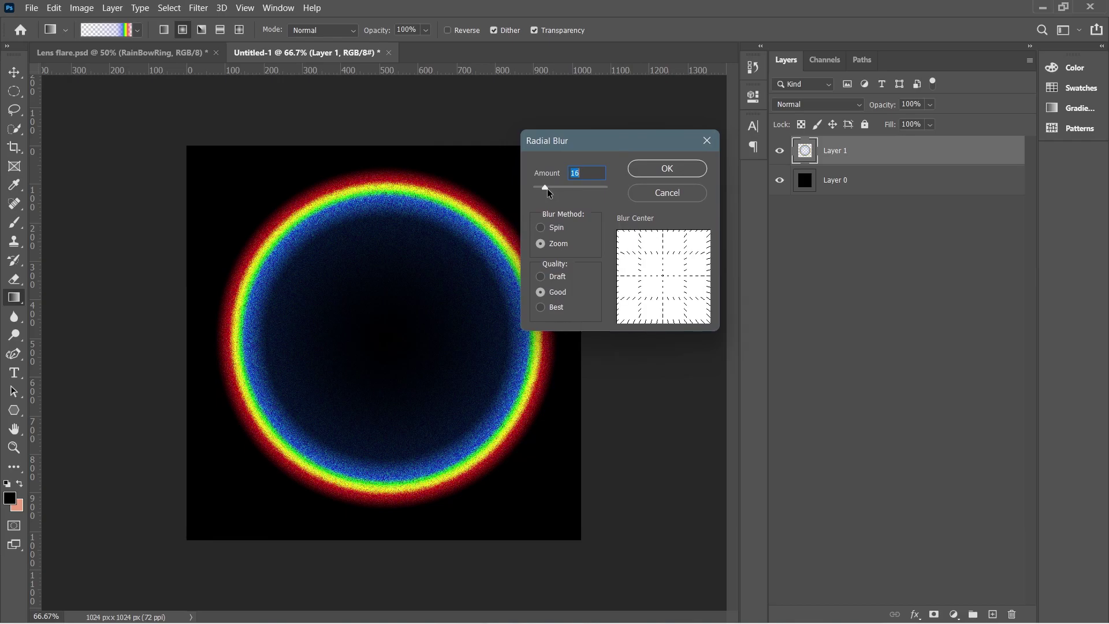
text(20)
click(549, 228)
click(555, 245)
click(651, 173)
Create a new 1024 x 1024 px document and unlock its background layer
key(ctrl+n)
double_click(517, 164)
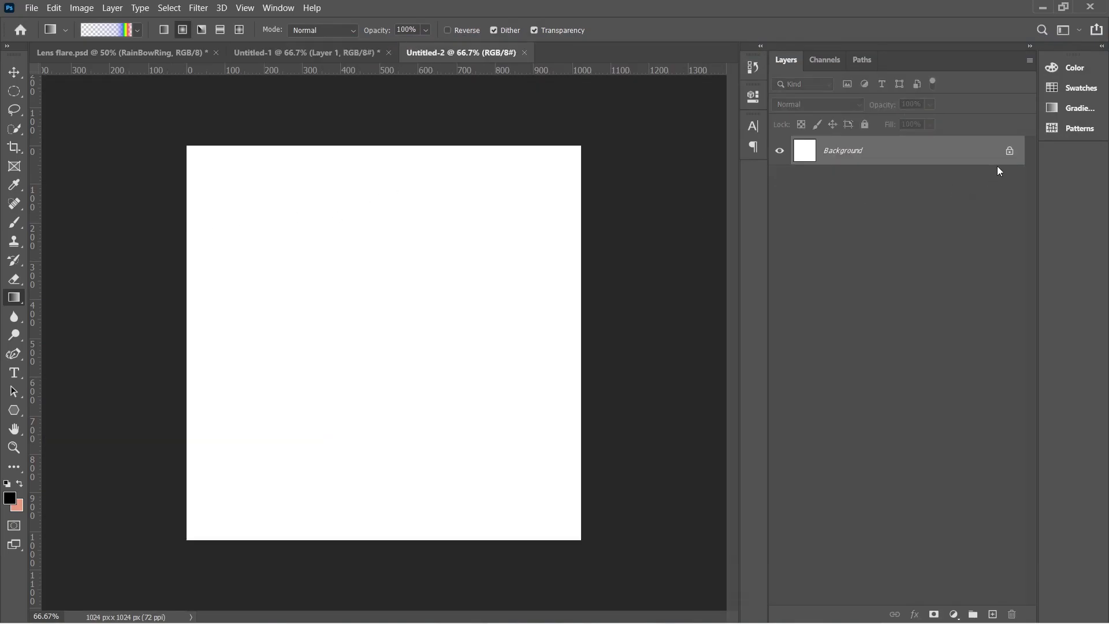
click(1009, 151)
double_click(982, 152)
key(Escape)
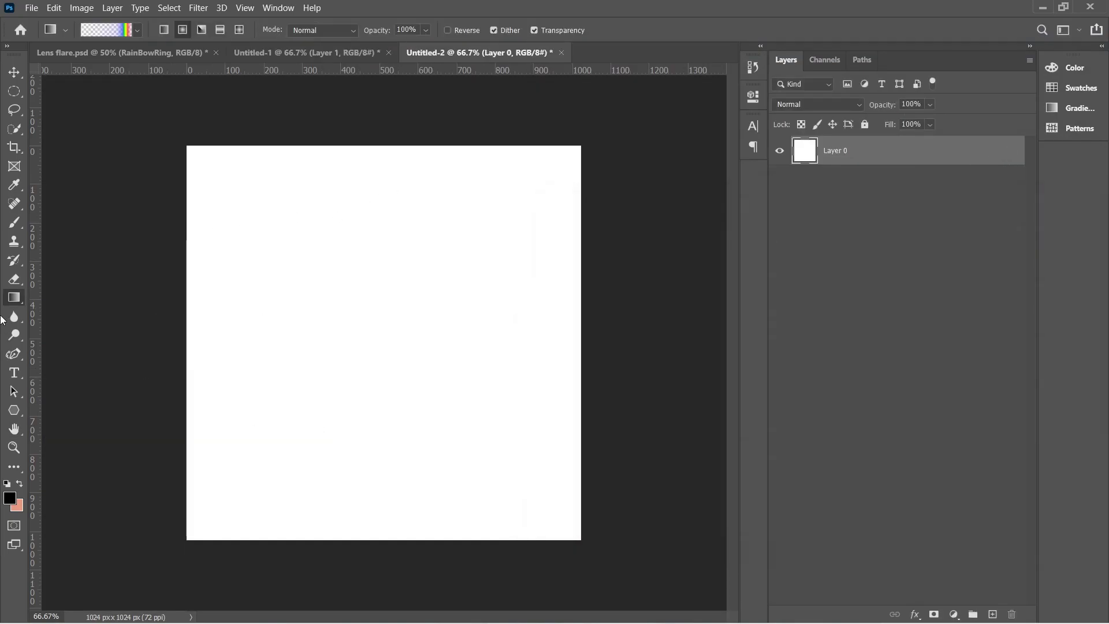
Fill the unlocked layer with black and add an empty layer above it
right_click(14, 298)
click(69, 310)
click(289, 321)
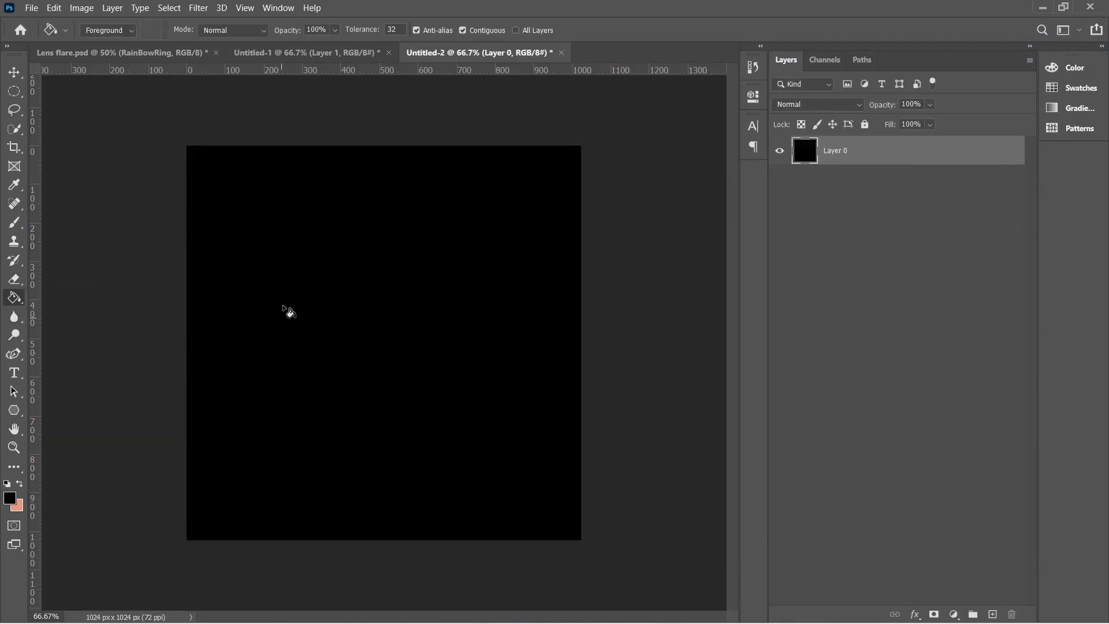
click(992, 614)
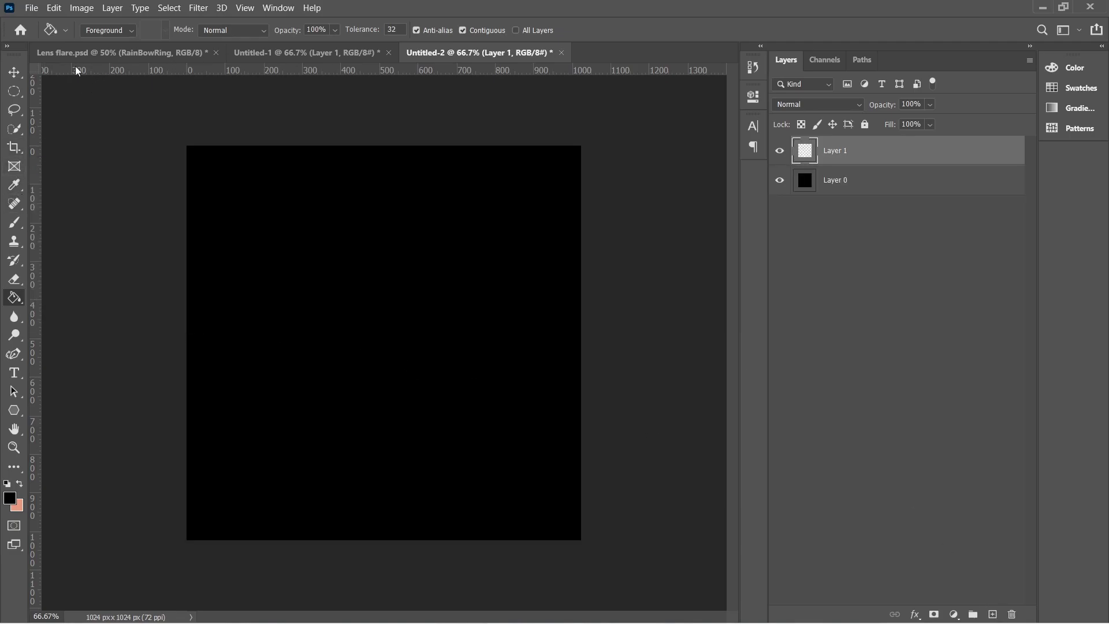
Edit the rainbow gradient for the Gradient tool, reducing its colour stops to a single one at 86%
right_click(14, 297)
click(58, 300)
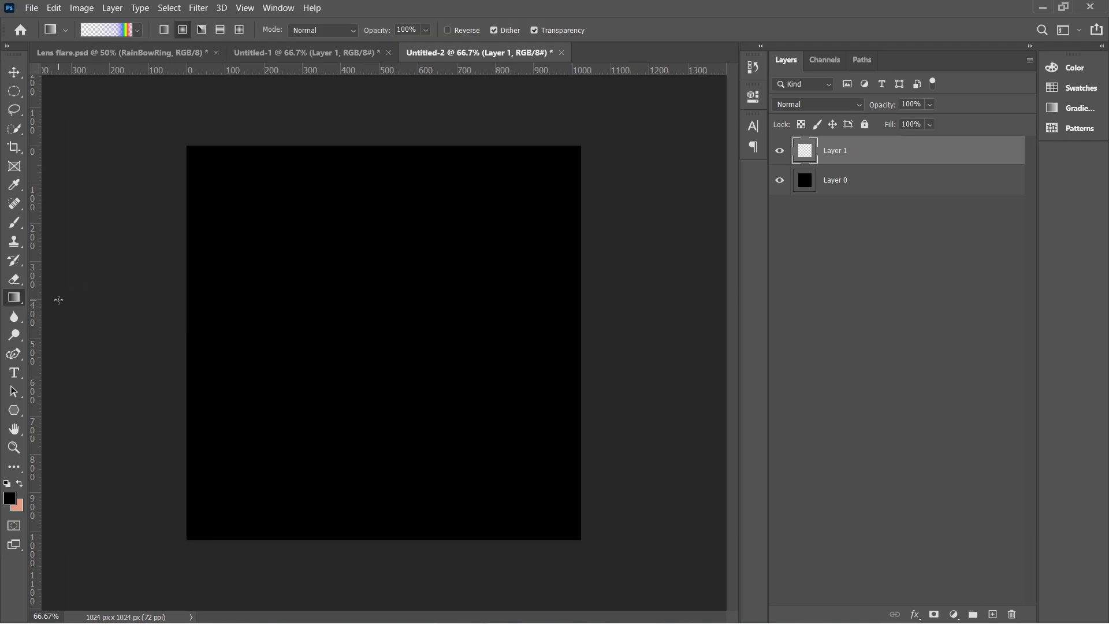
click(137, 31)
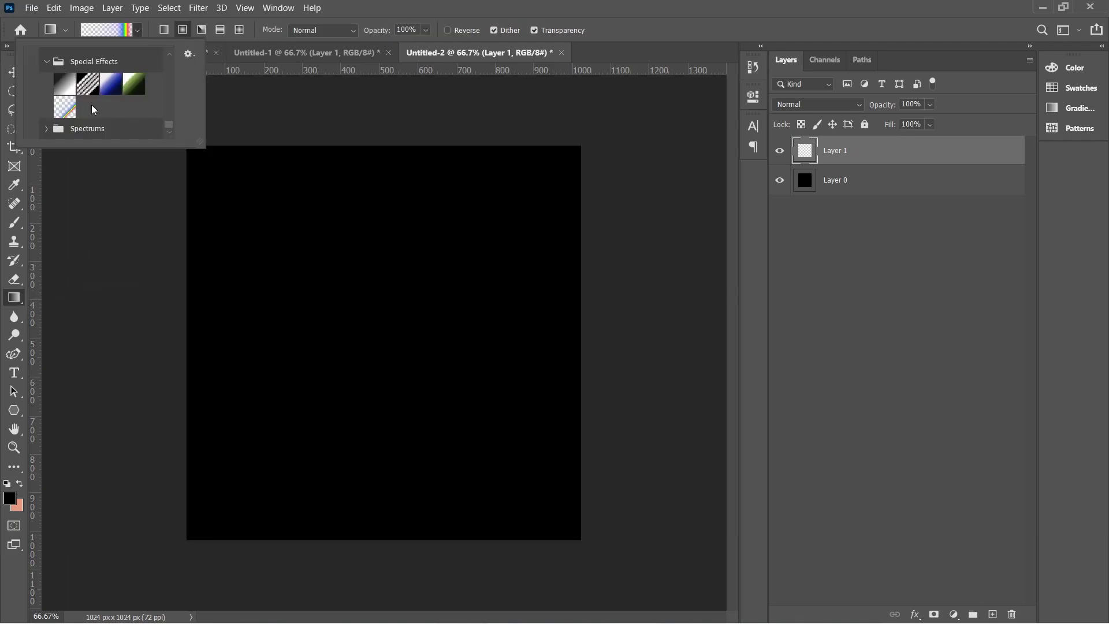
click(102, 32)
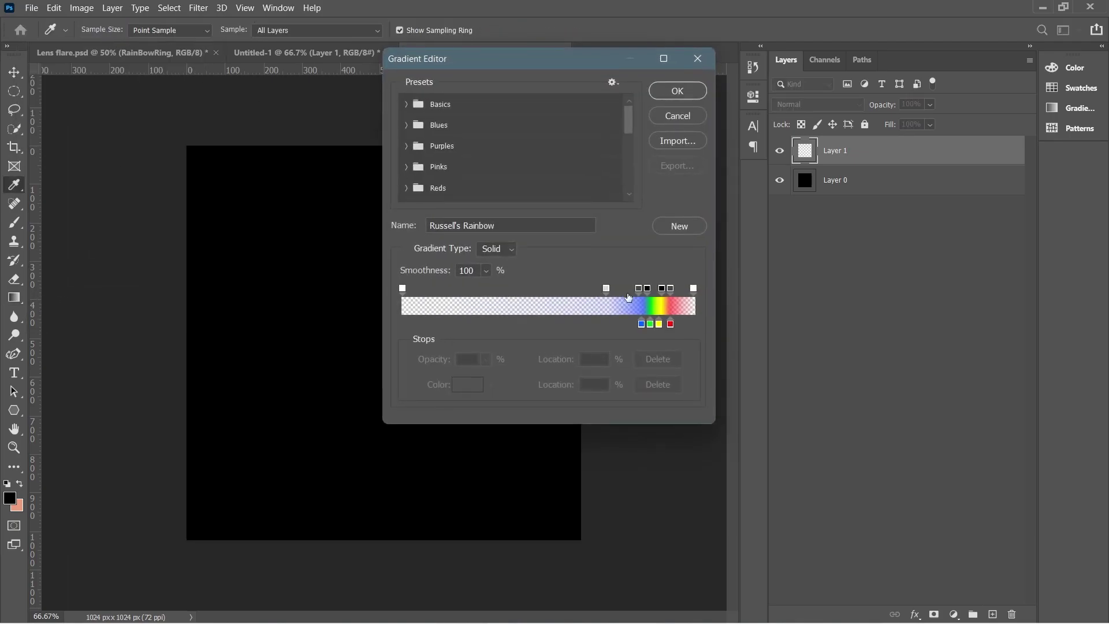
mouse_move(650, 325)
mouse_down()
mouse_move(650, 341)
mouse_move(671, 341)
mouse_move(650, 324)
mouse_up()
Set the remaining colour stop to magenta d404d2
double_click(651, 324)
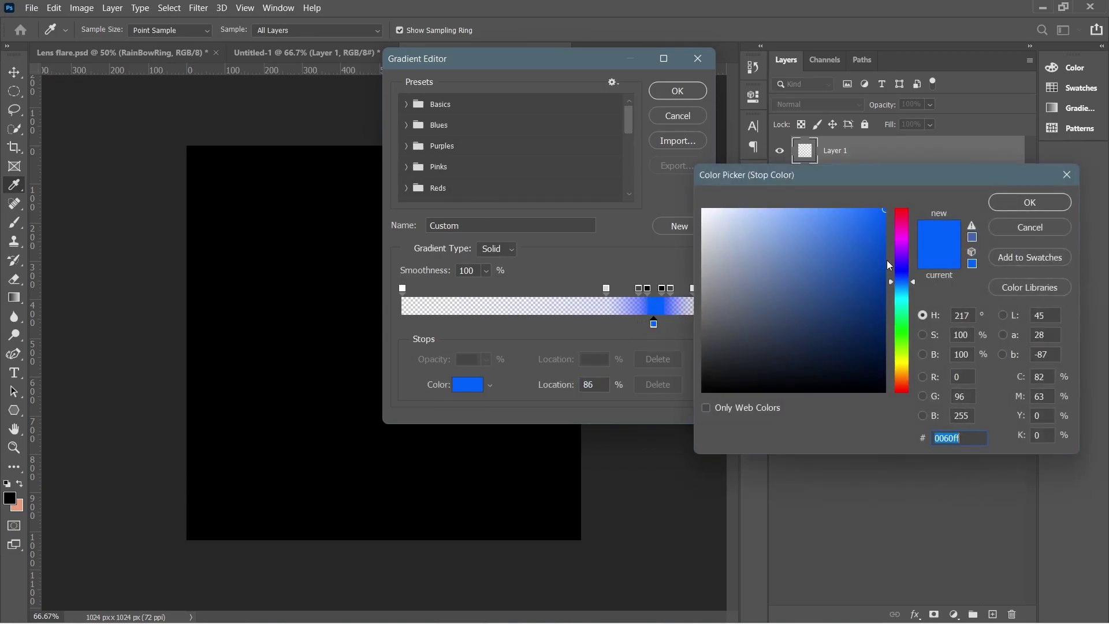
click(905, 248)
click(883, 249)
click(901, 239)
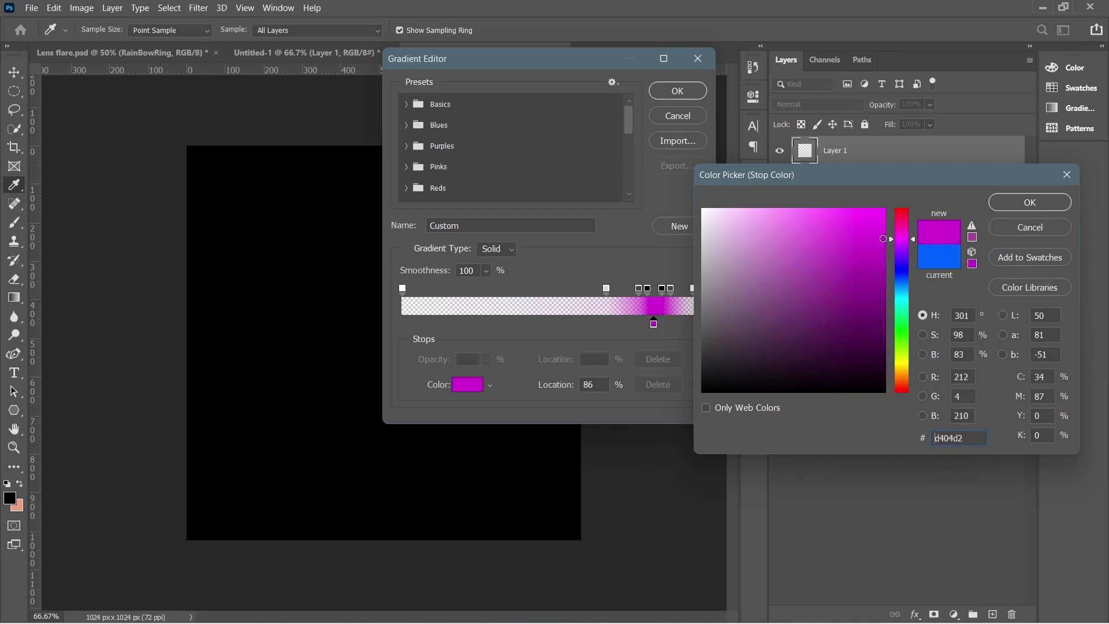
click(1029, 202)
Move an opacity stop to 87% and draw a radial magenta ring about 410 px in radius from near the canvas centre
drag(606, 289, 658, 289)
click(697, 90)
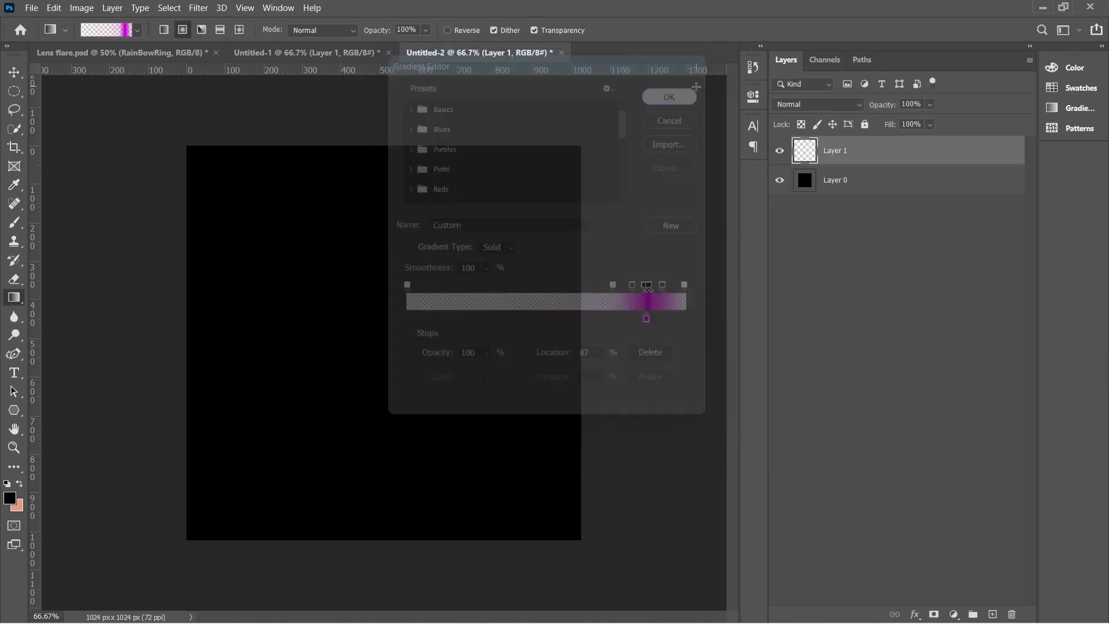
drag(379, 338, 541, 342)
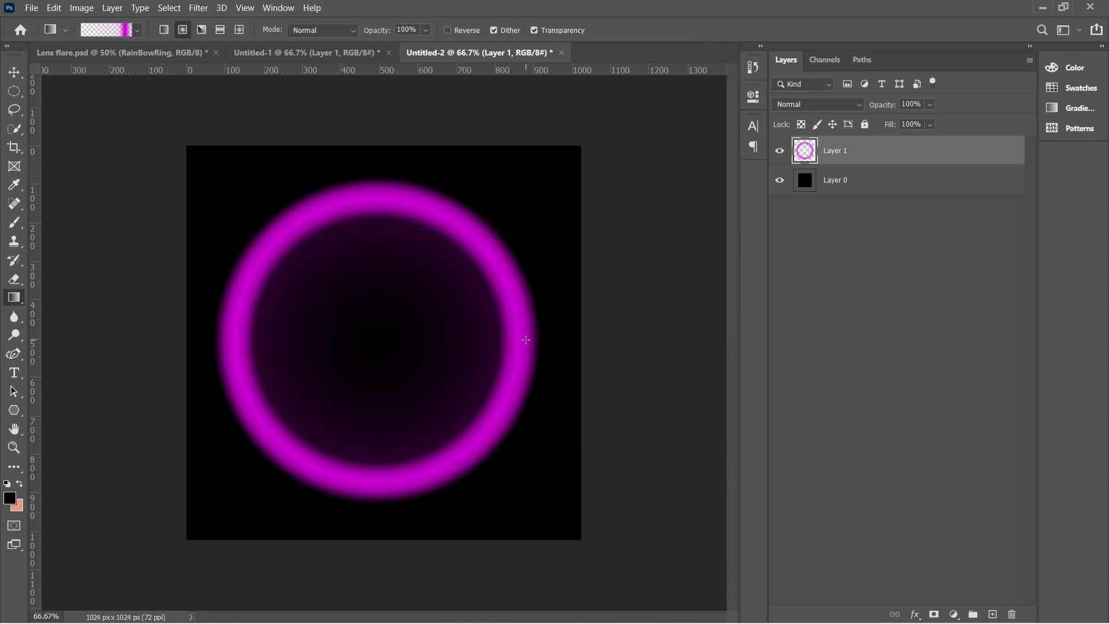
Delete the ring inside a circular selection about 830 px wide with 25 px feather, offset to the left to leave a right-hand crescent, and deselect
click(14, 91)
drag(206, 168, 513, 523)
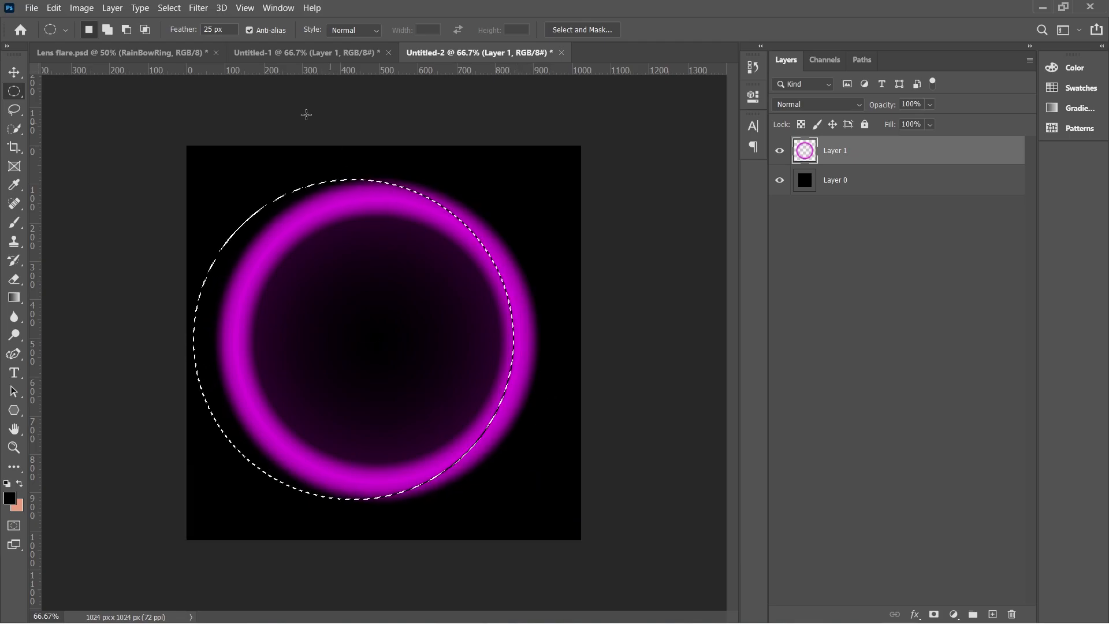
click(185, 35)
key(Return)
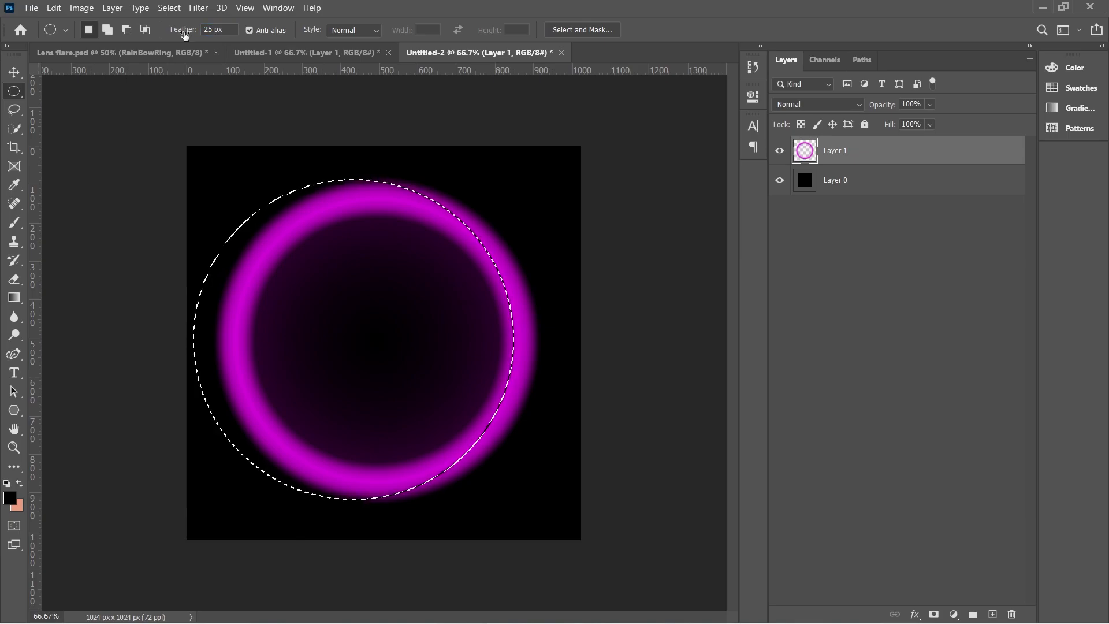
key(Delete)
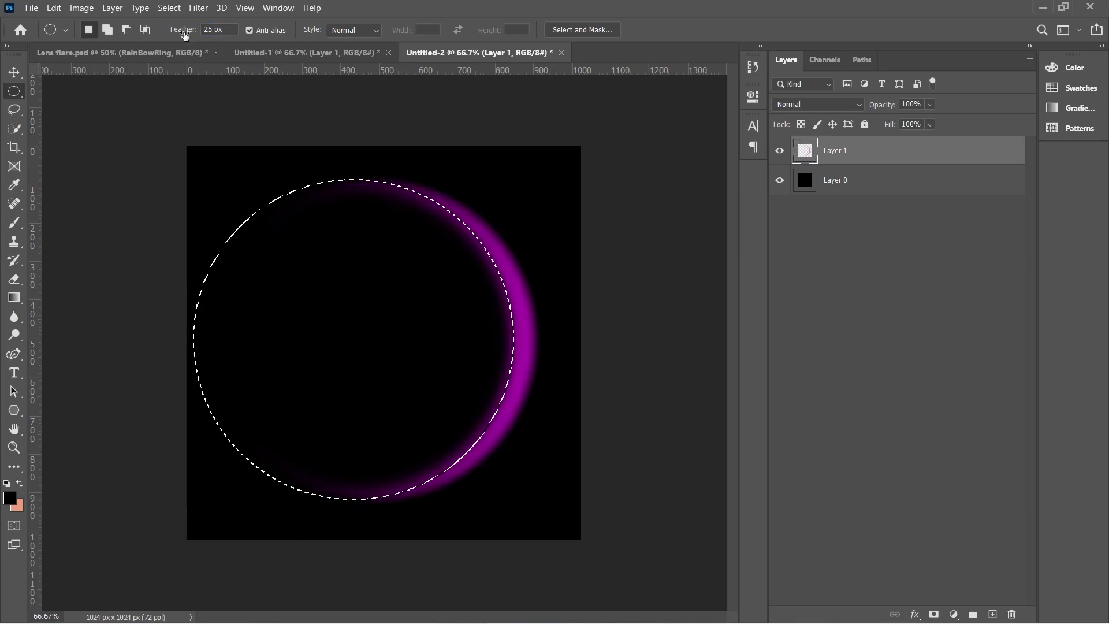
key(ctrl+d)
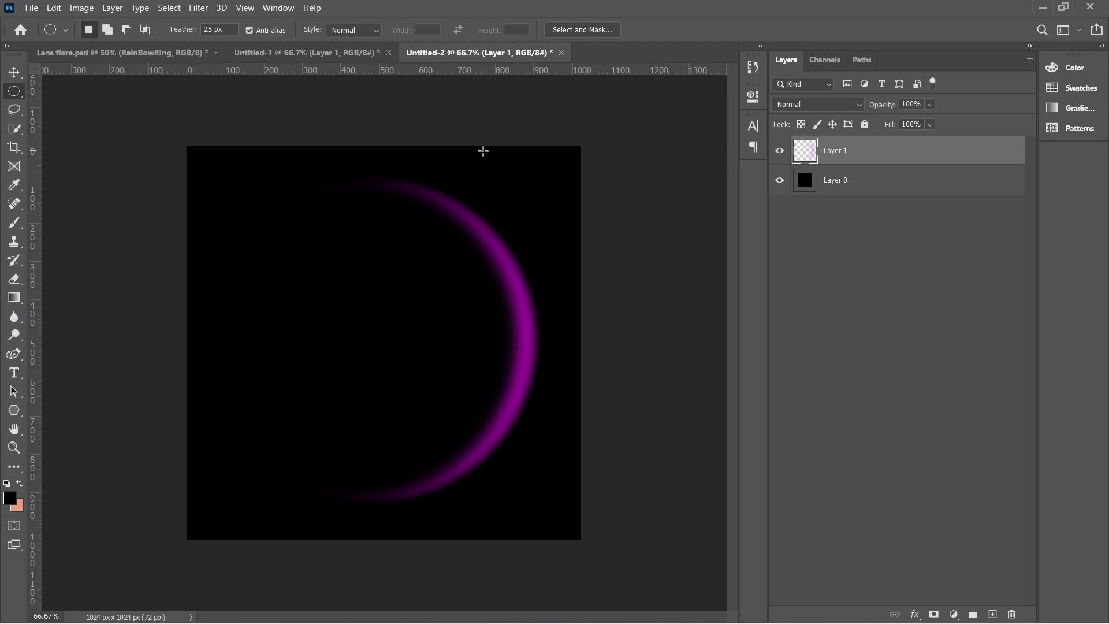
Create another 1024 x 1024 px document and fill its background with black using the Paint Bucket
click(31, 8)
click(26, 18)
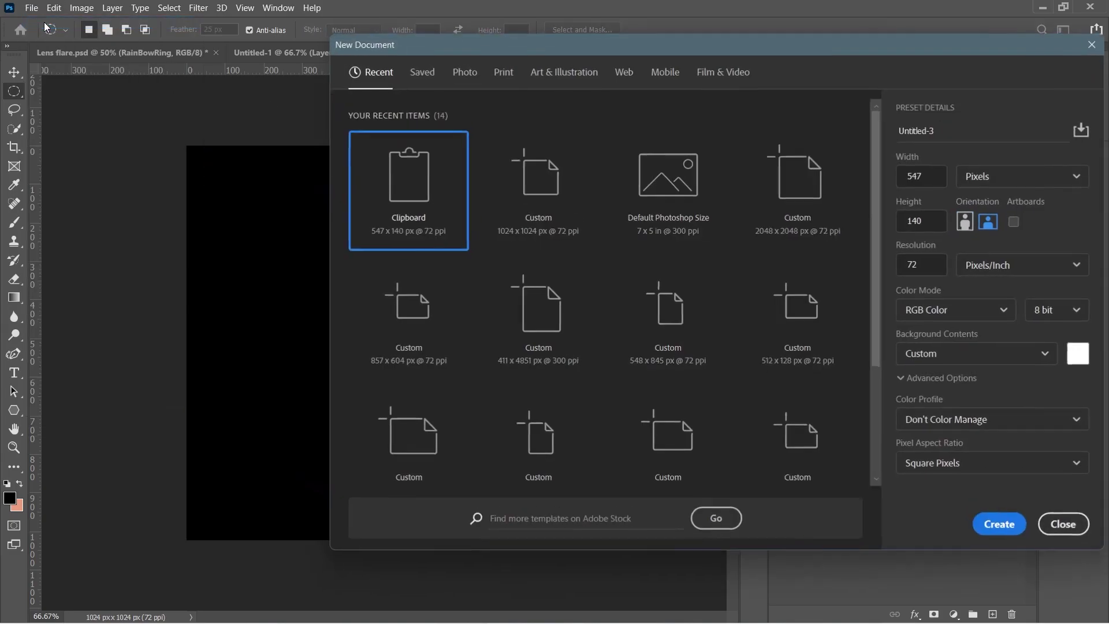
click(563, 208)
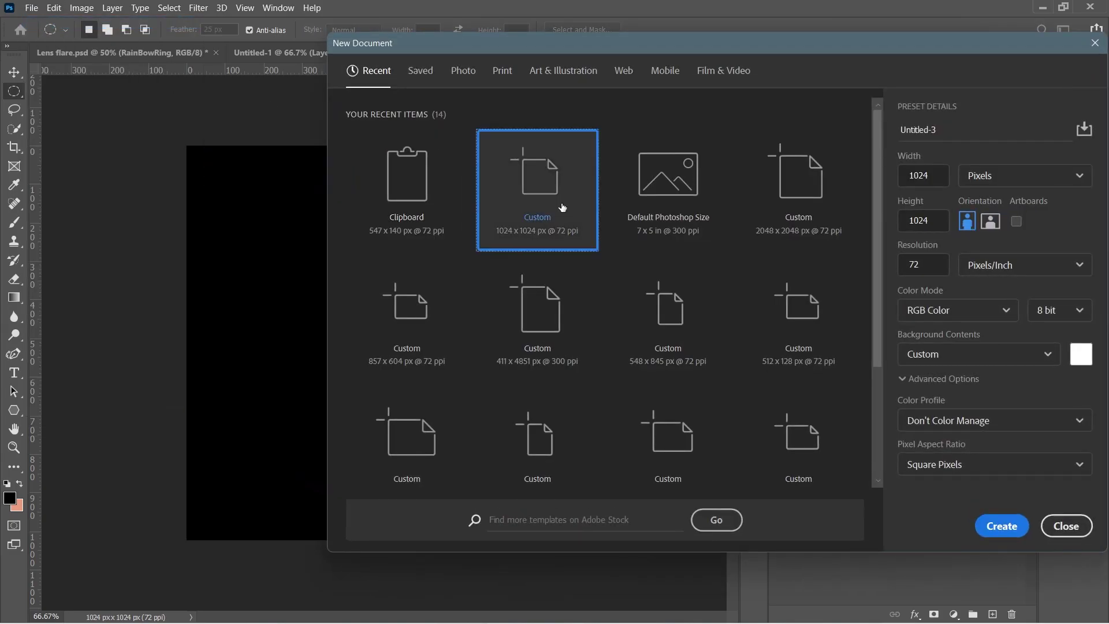
click(1001, 526)
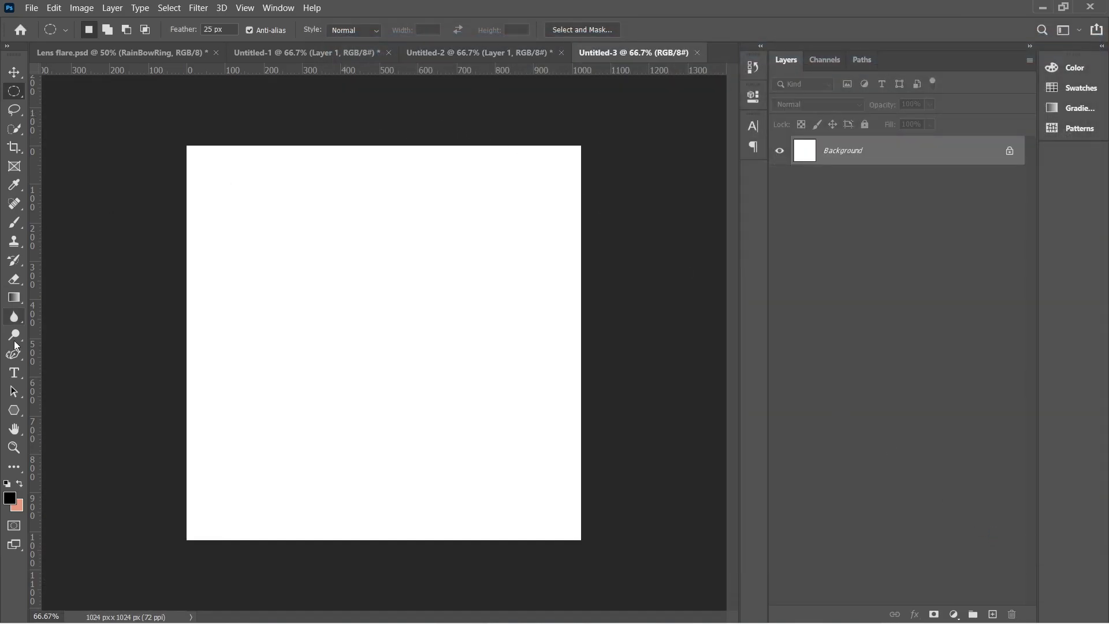
click(13, 297)
right_click(13, 298)
click(87, 309)
click(312, 332)
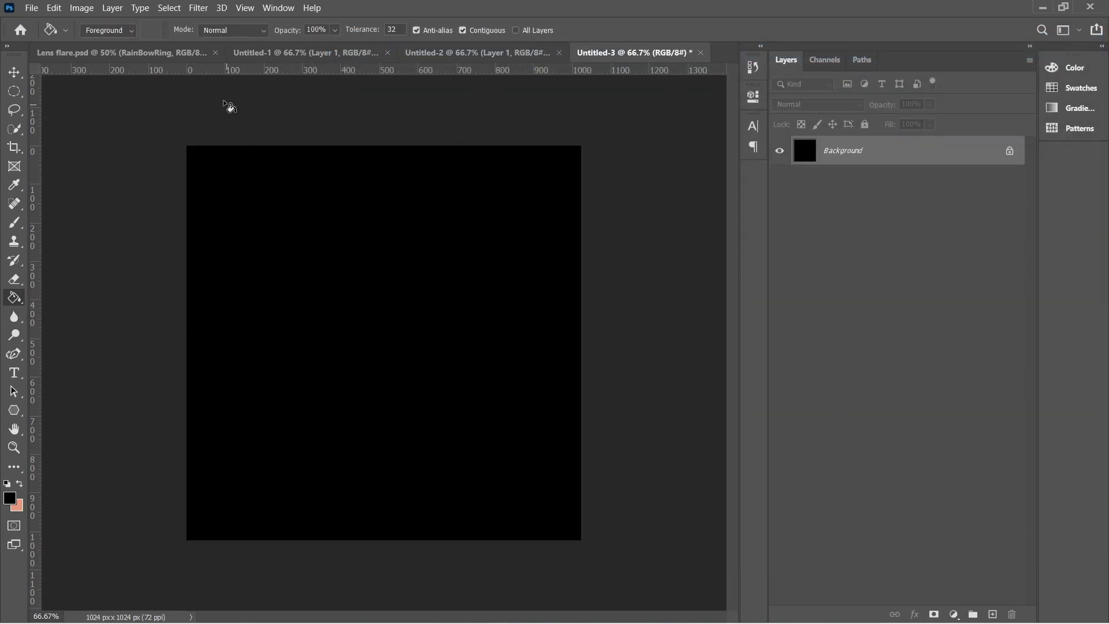
Choose a starburst flare brush from the Free Lens Flares Photoshop brush set for the Brush tool
click(16, 224)
click(103, 32)
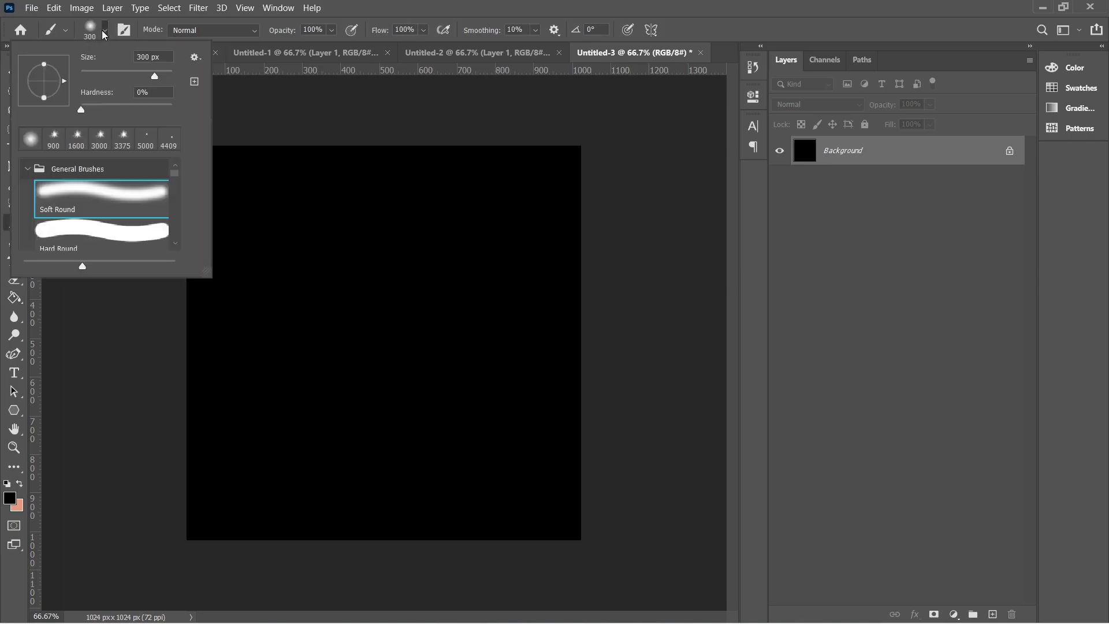
scroll(39, 209, down, 5)
scroll(52, 205, up, 3)
click(28, 184)
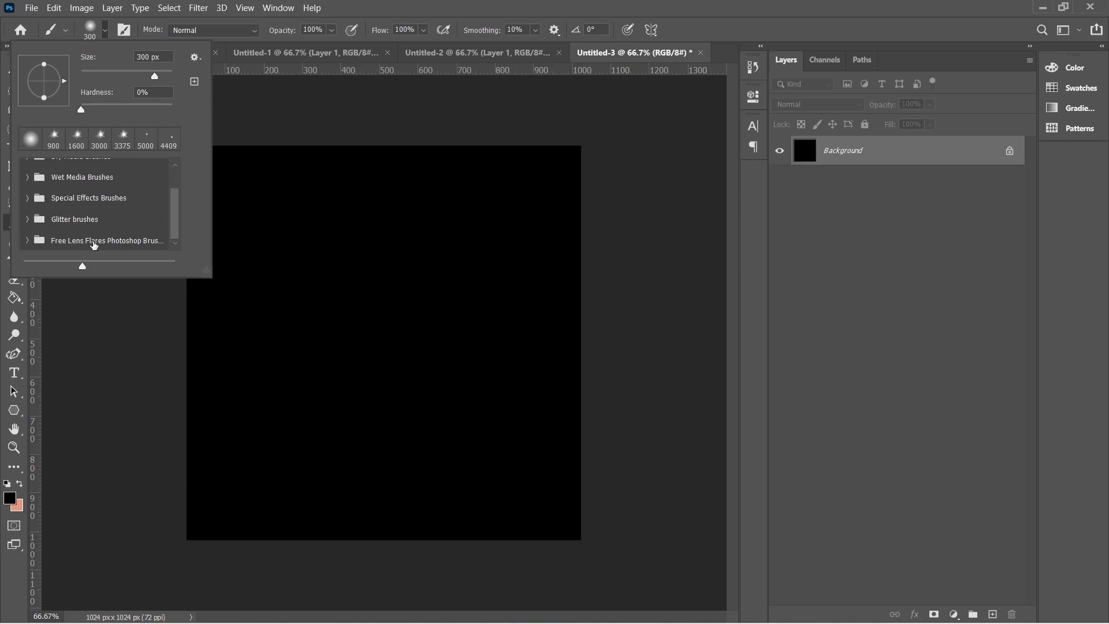
click(27, 241)
scroll(90, 217, down, 3)
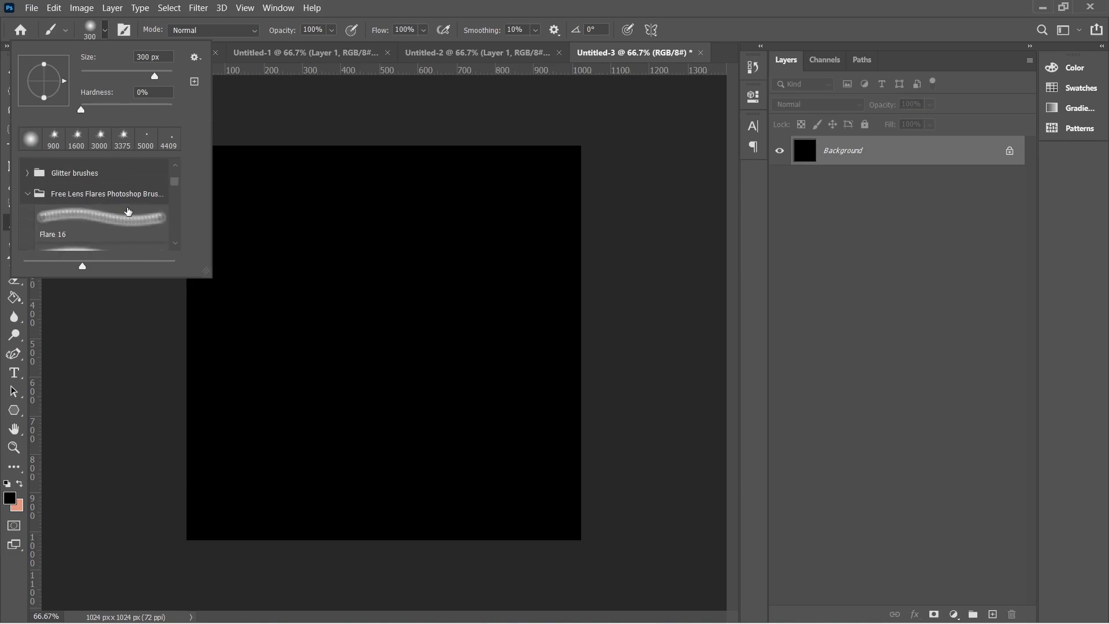
scroll(127, 214, down, 8)
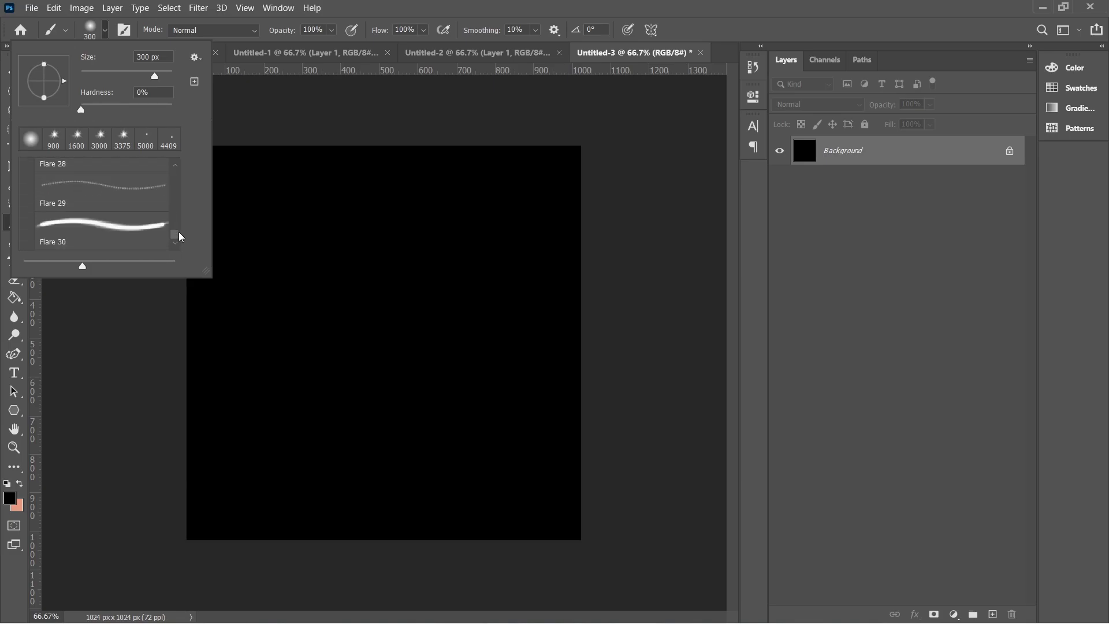
click(99, 188)
click(404, 332)
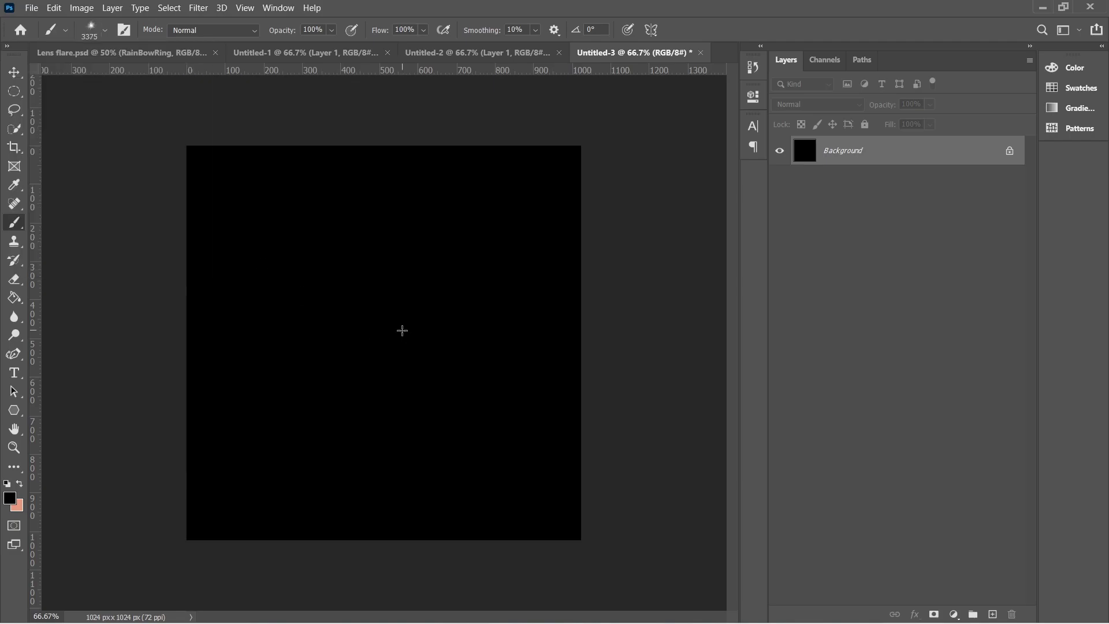
Reduce the flare brush size to 1900 px
key(bracketleft)
key(bracketleft)
key(bracketleft)
key(bracketleft)
key(bracketleft)
key(bracketleft)
key(bracketleft)
key(bracketleft)
key(bracketleft)
key(bracketleft)
key(bracketleft)
key(bracketleft)
key(bracketleft)
key(bracketleft)
key(bracketleft)
key(bracketleft)
key(bracketleft)
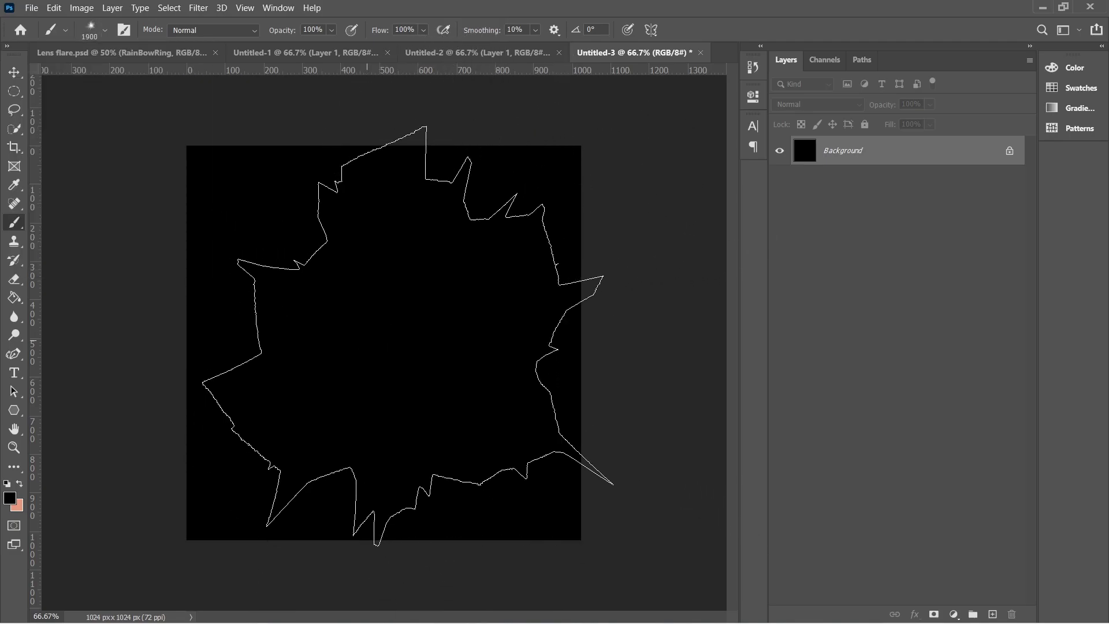
Set the foreground colour to white, ffffff
click(9, 498)
text(ffffff)
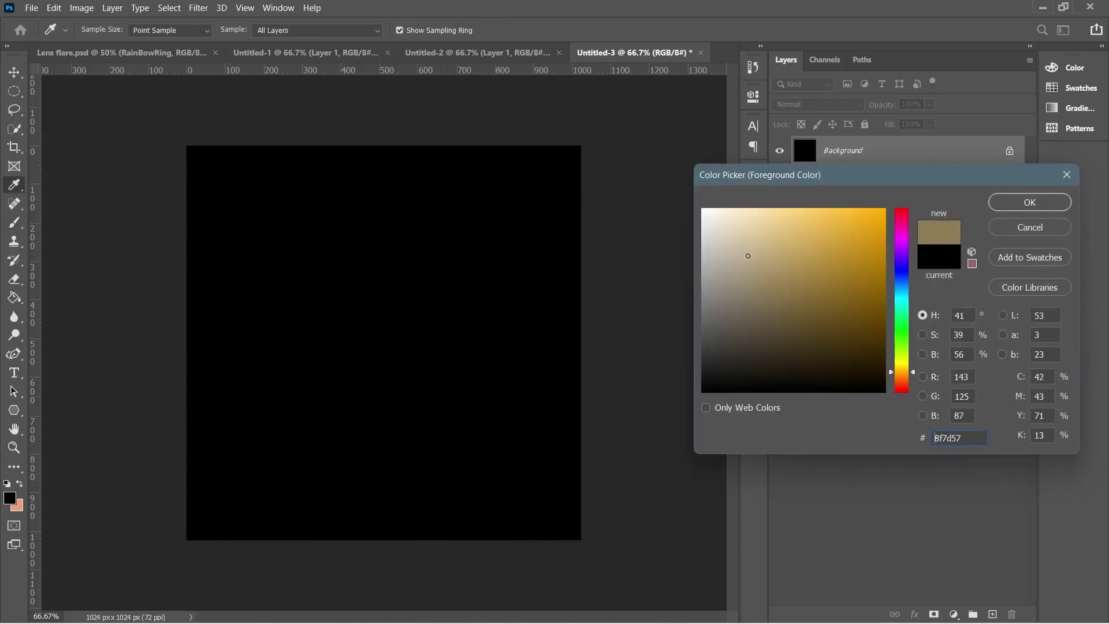
click(1030, 202)
Stamp a single white starburst flare near the canvas centre with the brush reduced to 1000 px, undoing the trial stamps
click(384, 341)
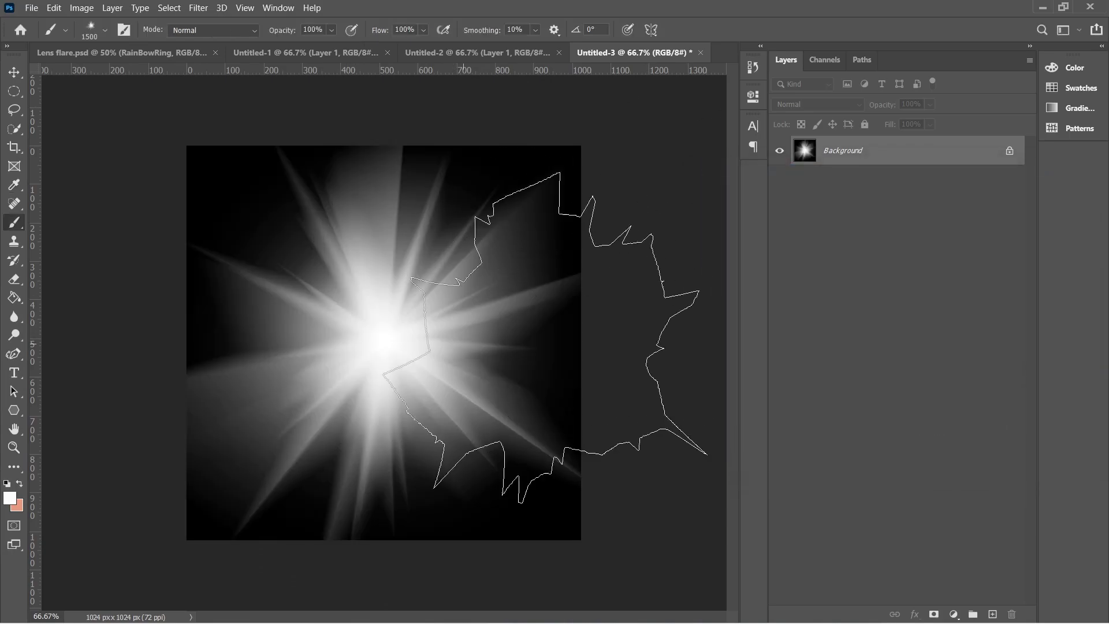
key(ctrl+z)
key(bracketleft)
key(bracketleft)
key(bracketleft)
key(bracketleft)
key(bracketleft)
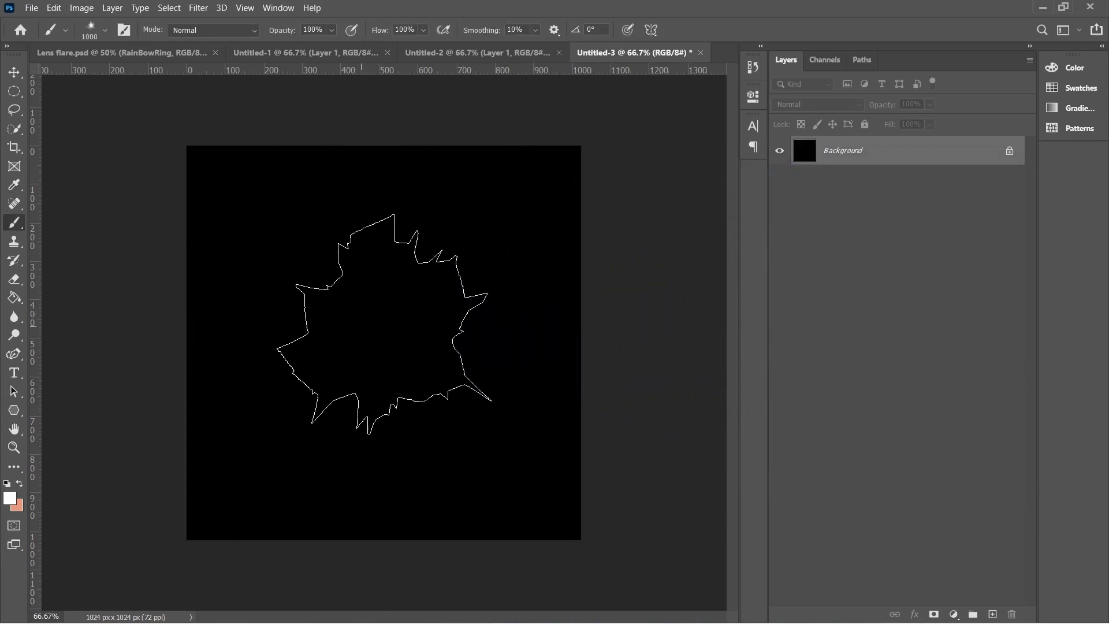
click(378, 321)
key(ctrl+z)
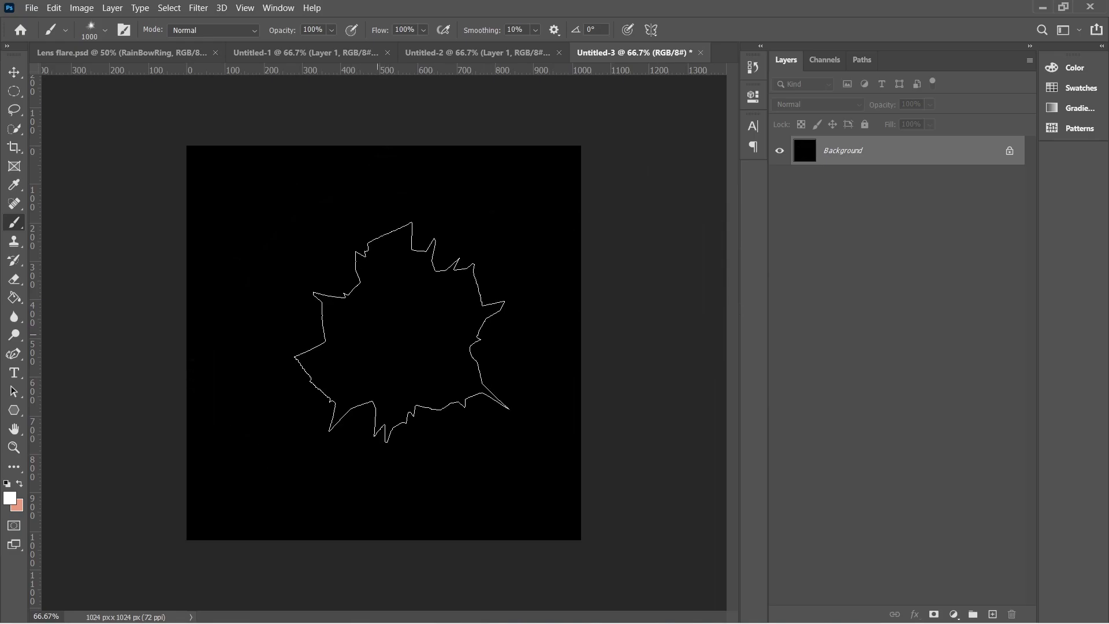
click(397, 334)
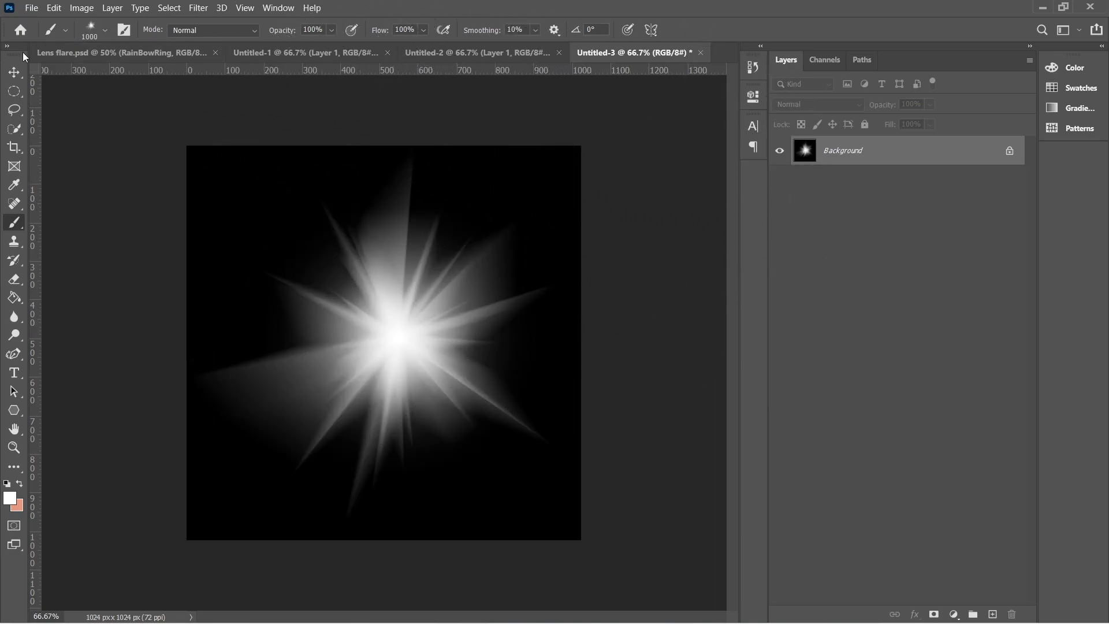
Bring up the export choices for the starburst document
click(33, 8)
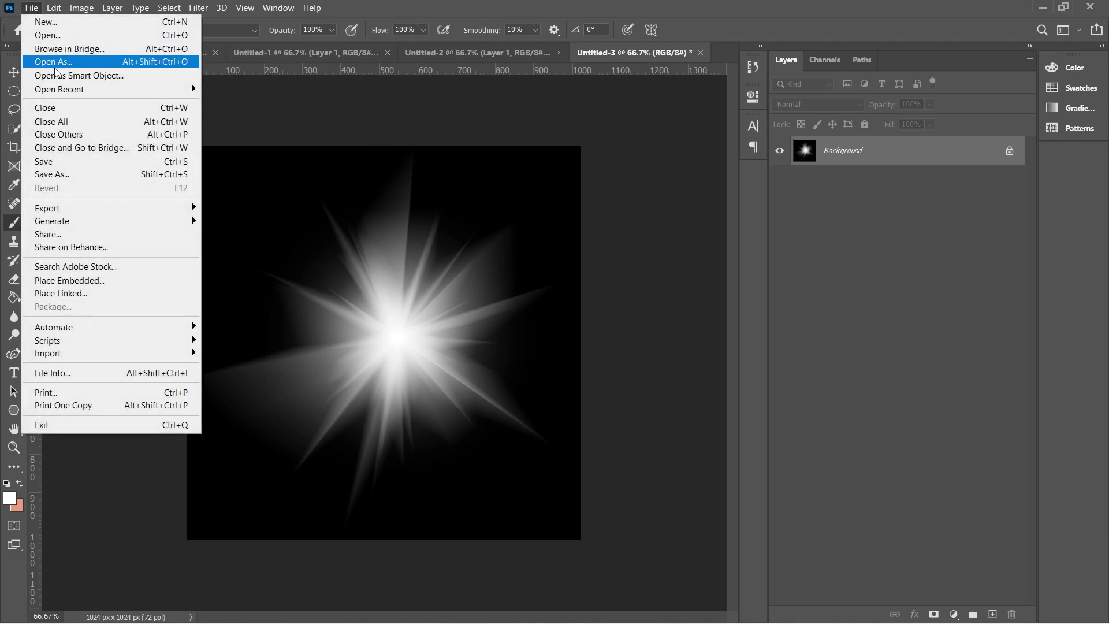
mouse_move(92, 209)
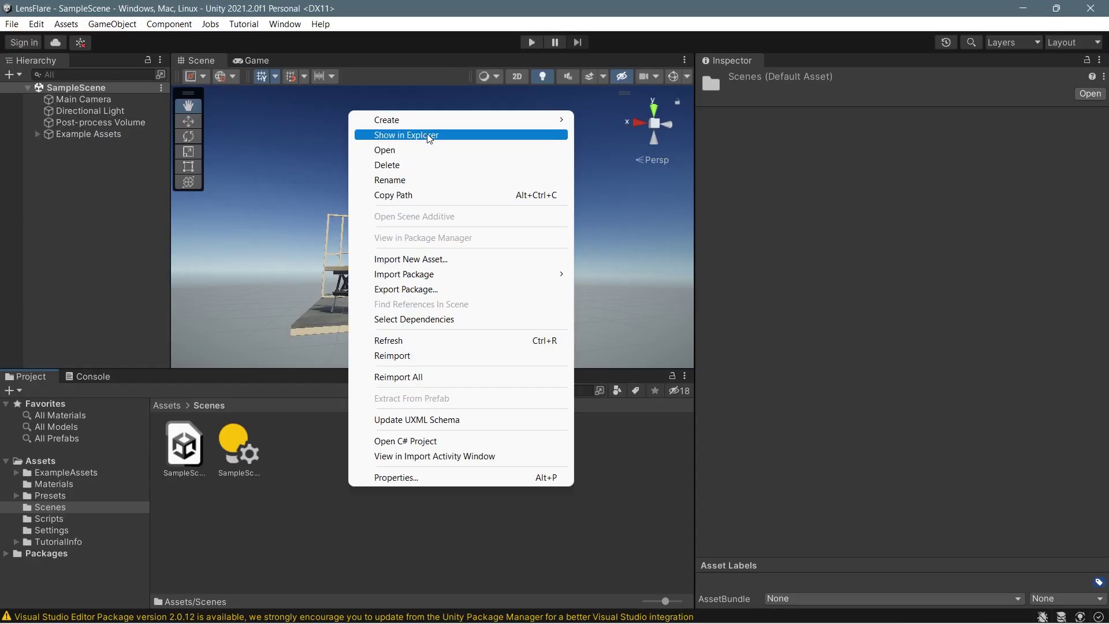
Switch to Unity, create a new scene named LensFlare in the Scenes folder and open it
mouse_move(439, 128)
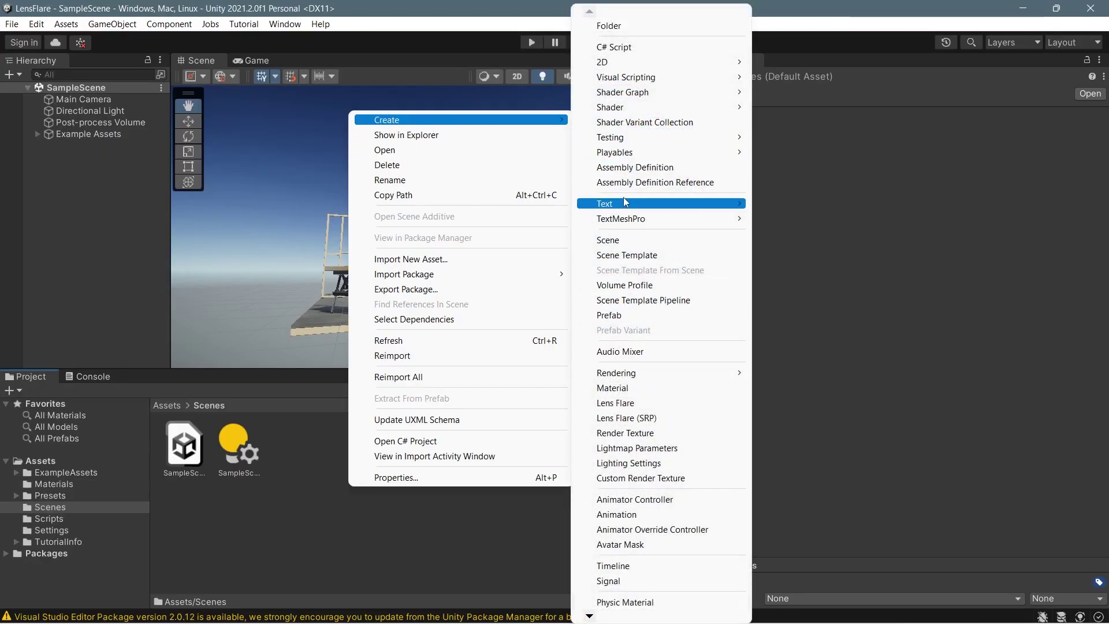
click(651, 240)
text(LensFlare)
key(Return)
key(Return)
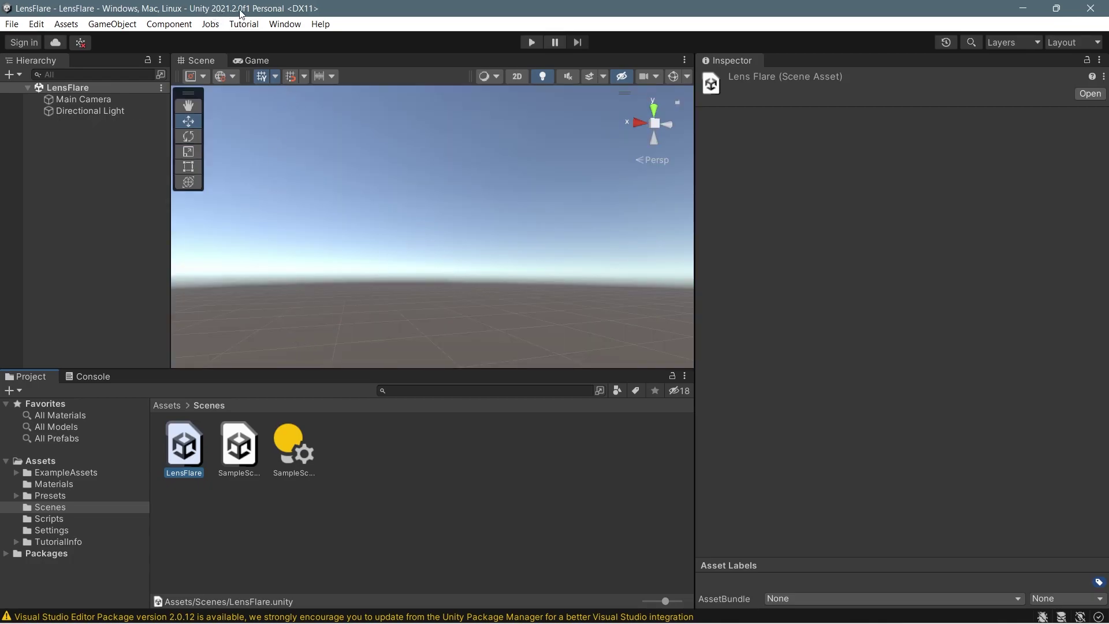
Add a Lens Flare (SRP) component to the Directional Light
right_drag(315, 218, 442, 152)
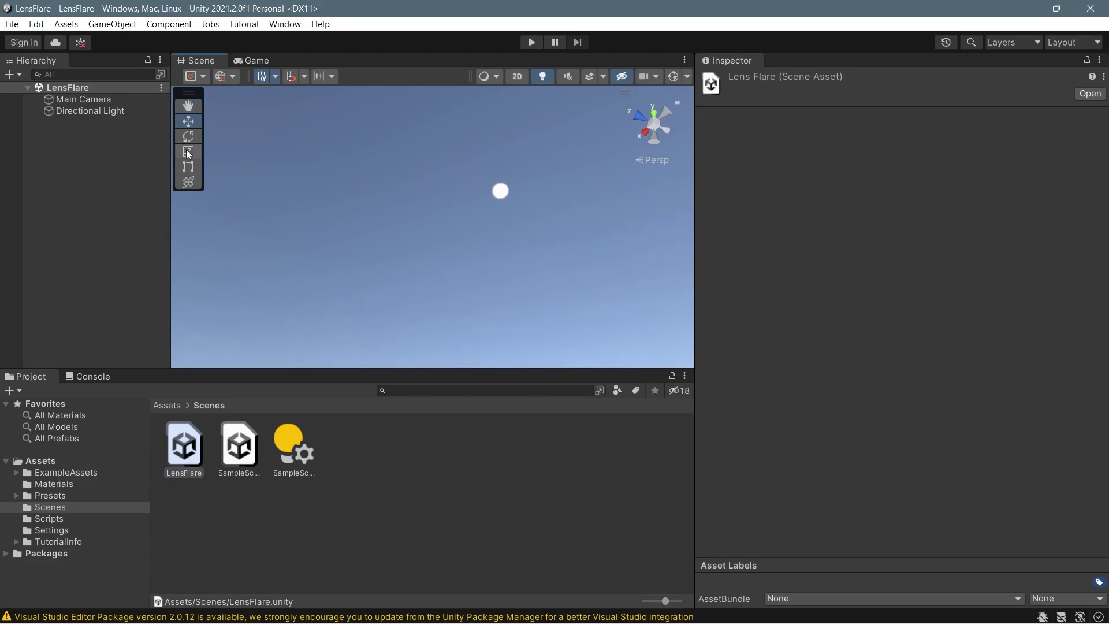
click(115, 109)
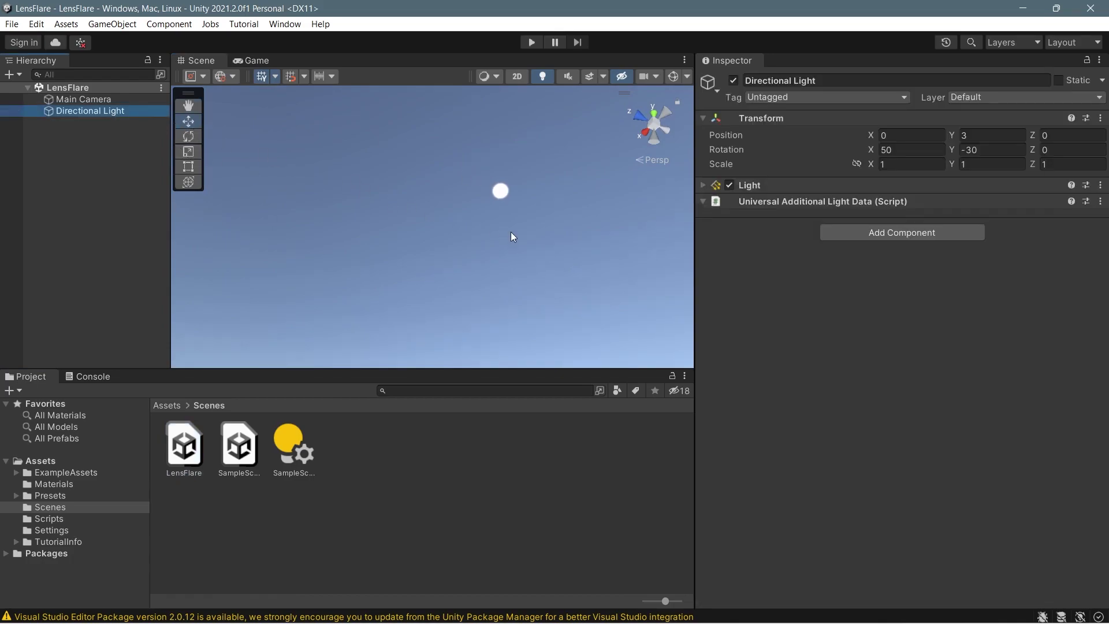
click(852, 233)
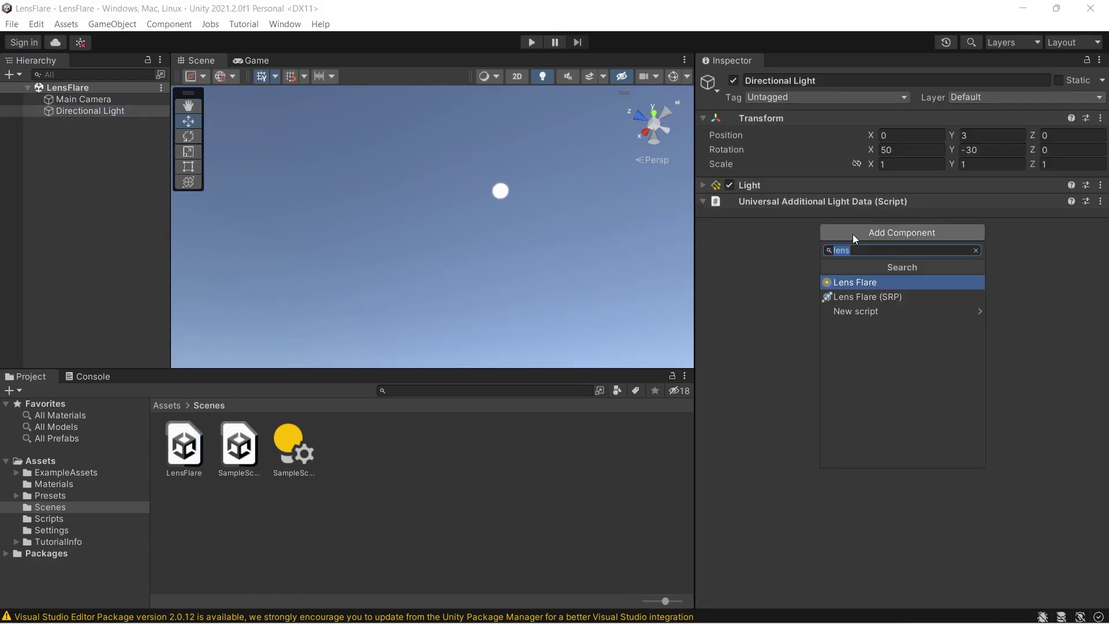
click(880, 298)
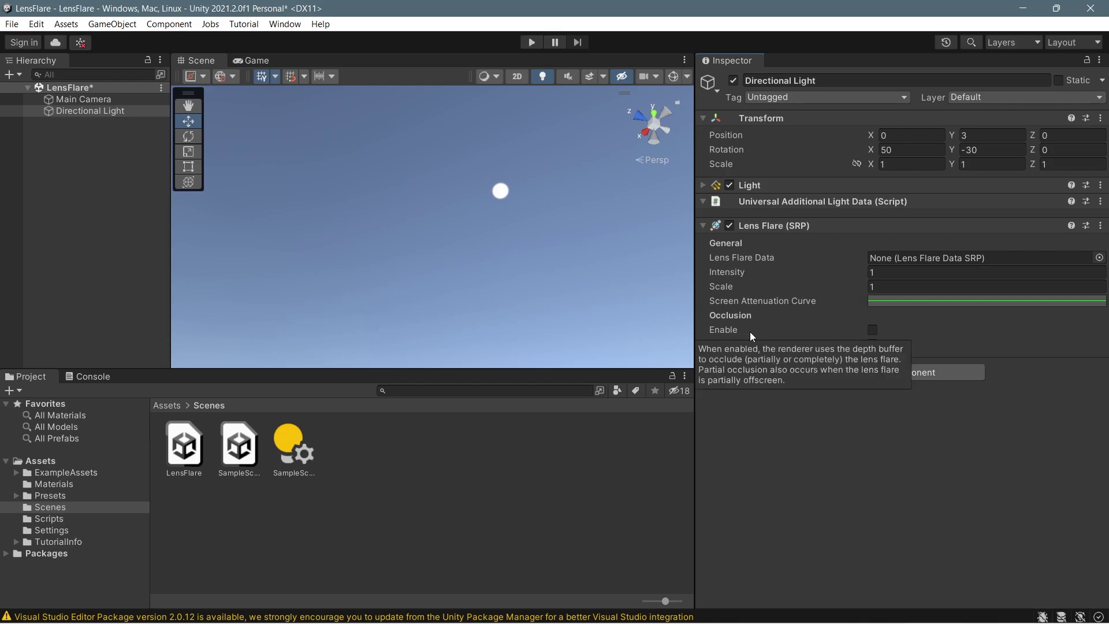
Create a Lens Flare (SRP) data asset named MySunFlare in the Scenes folder
right_click(564, 443)
mouse_move(632, 76)
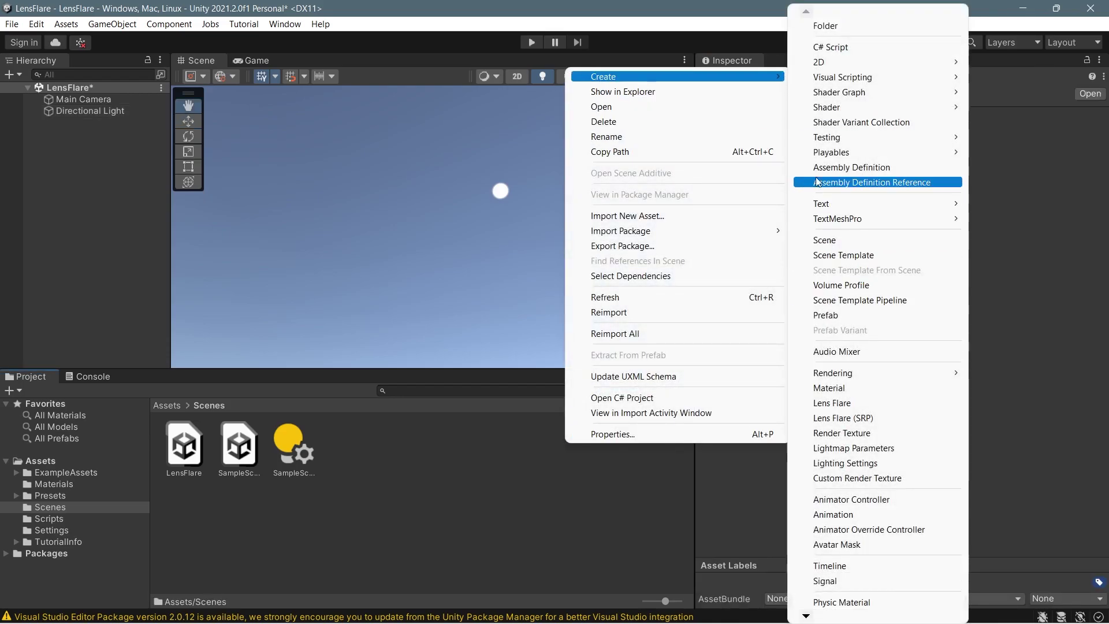
click(857, 418)
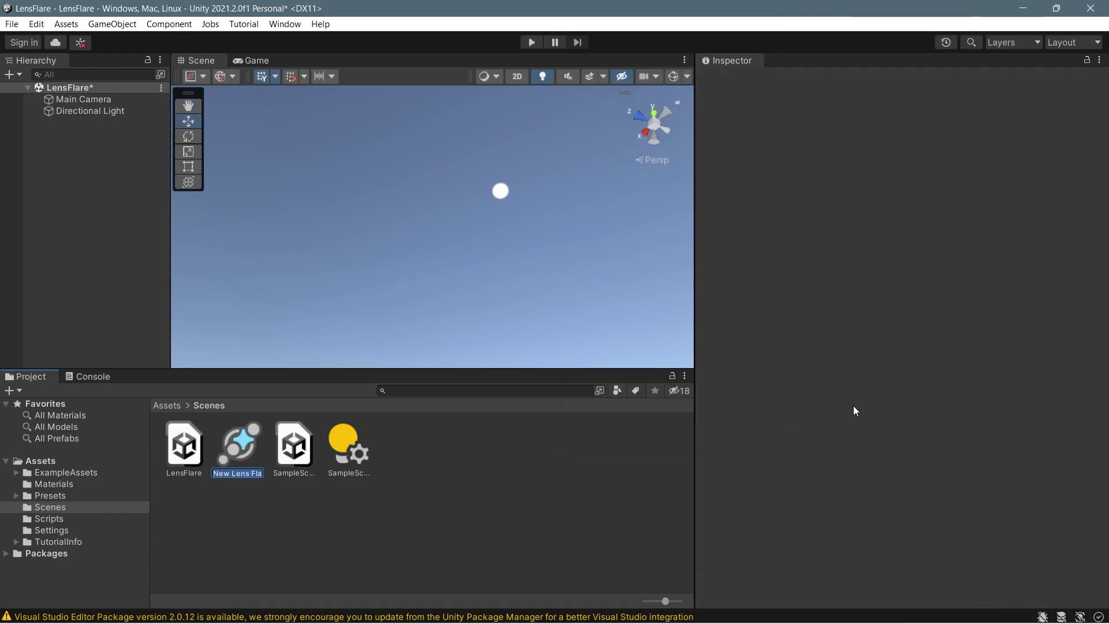
text(MySunFlare)
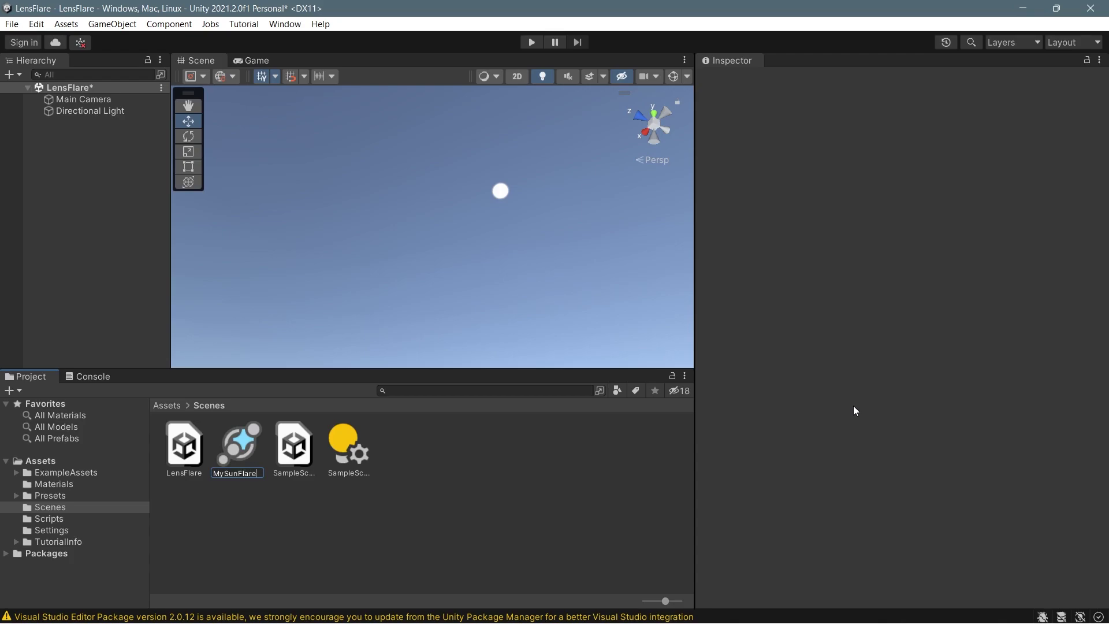
key(Return)
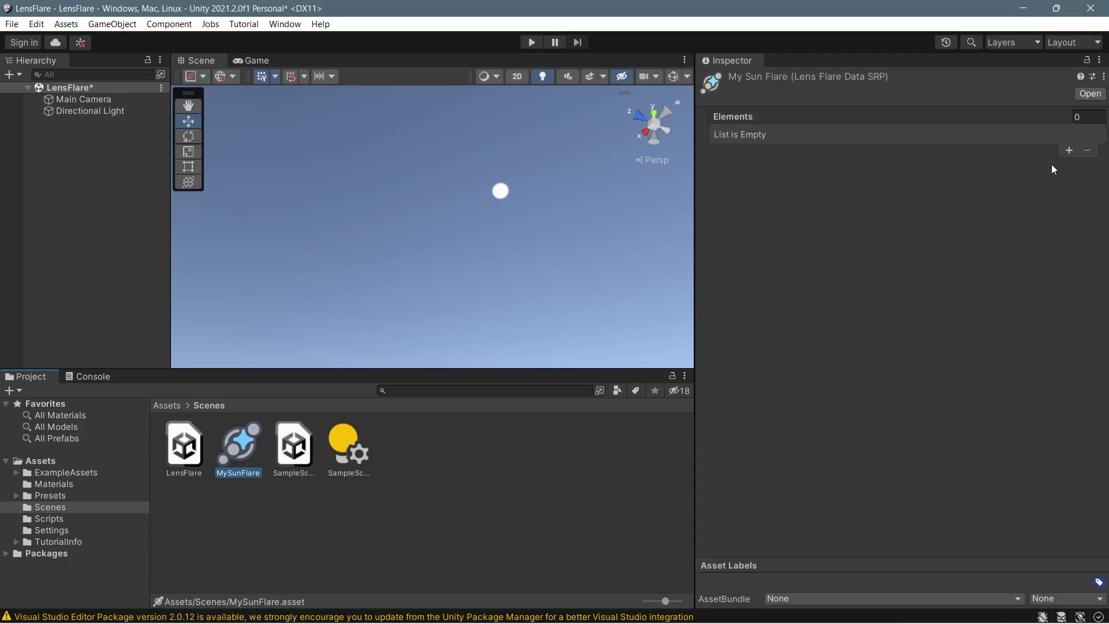
Add a circle element to the MySunFlare asset and tint it golden yellow
click(1066, 149)
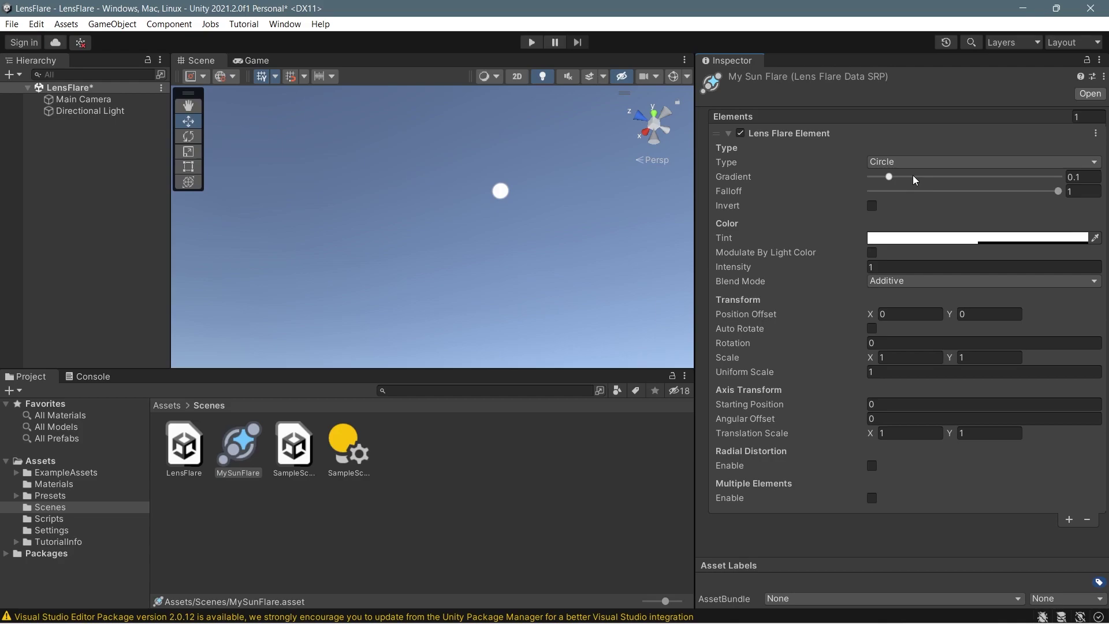
click(975, 240)
click(1070, 302)
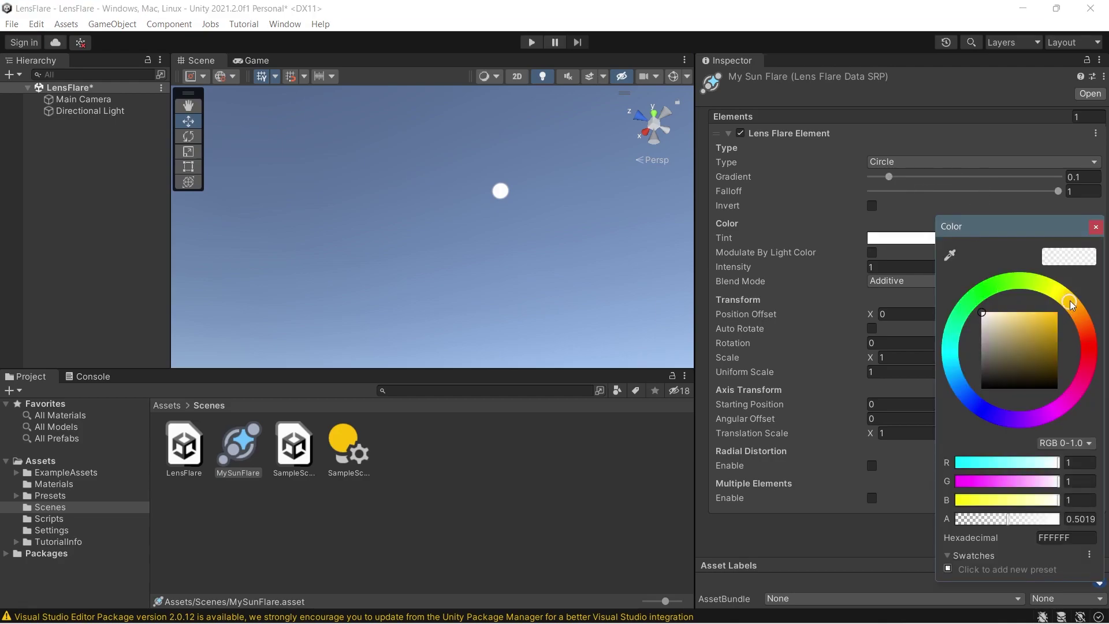
click(1050, 320)
click(1096, 226)
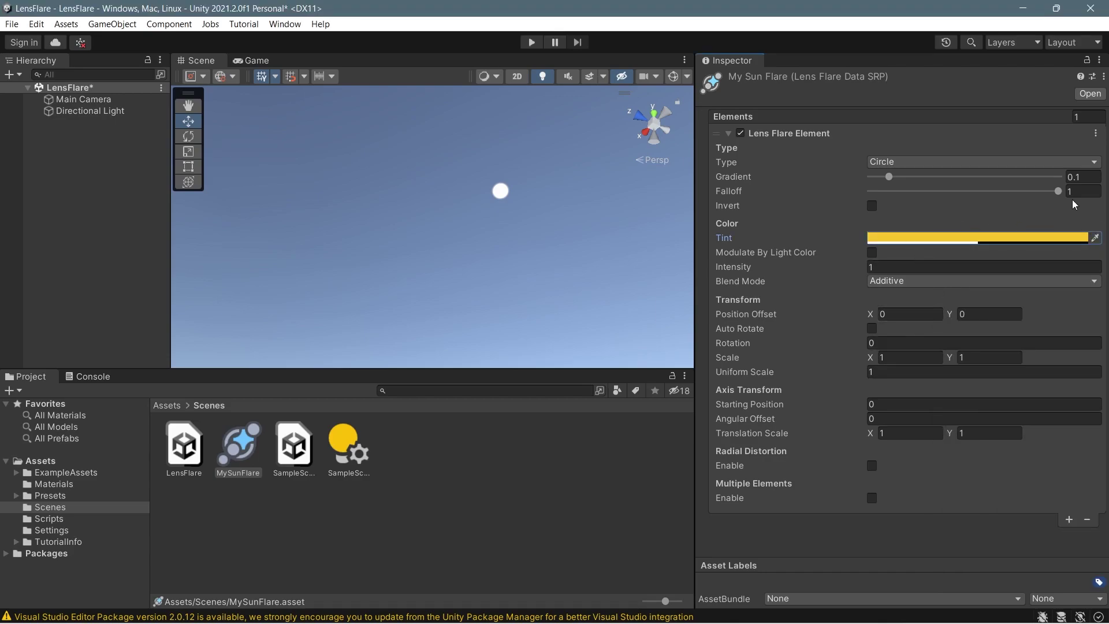
Set the circle element's intensity to 1.5 and its uniform scale to 5
click(899, 268)
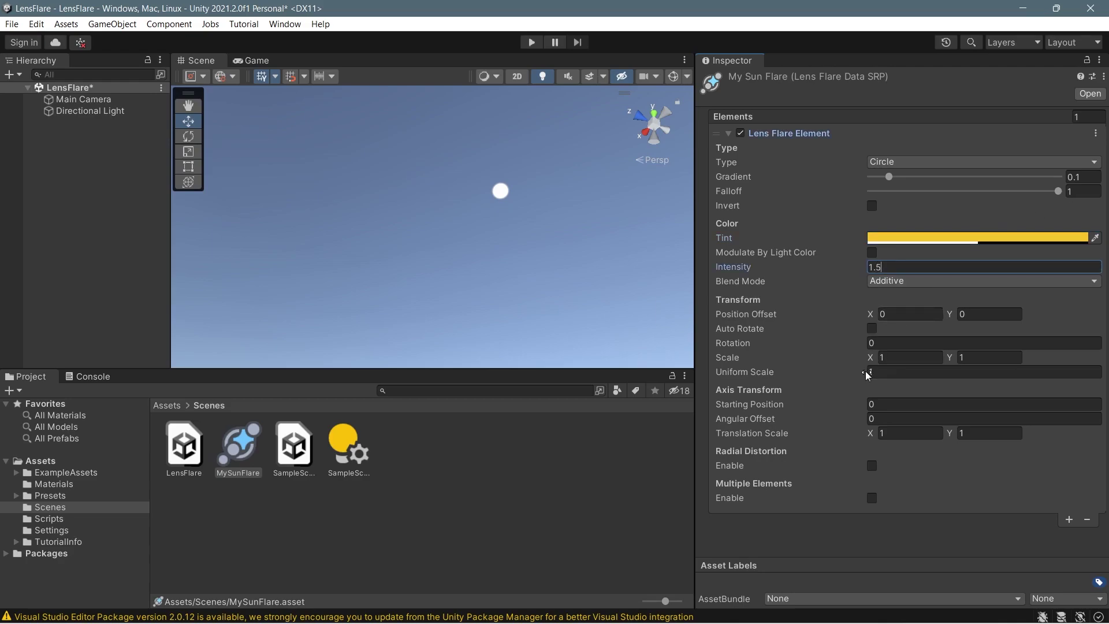
drag(864, 371, 871, 371)
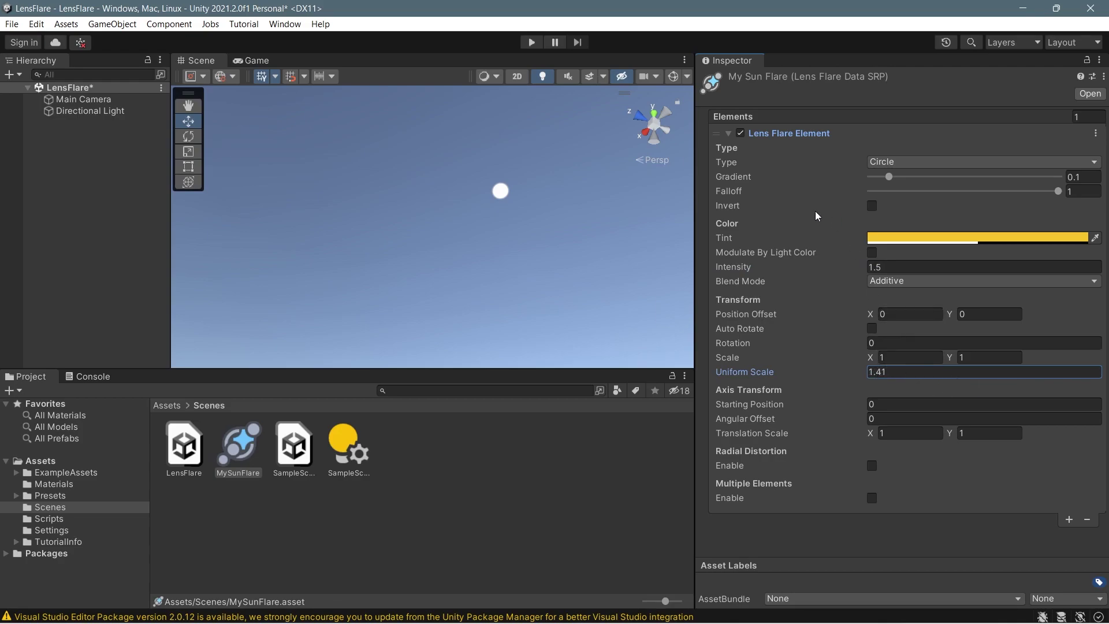
click(888, 372)
Assign MySunFlare as the lens flare data of the Directional Light's Lens Flare (SRP) component
click(92, 111)
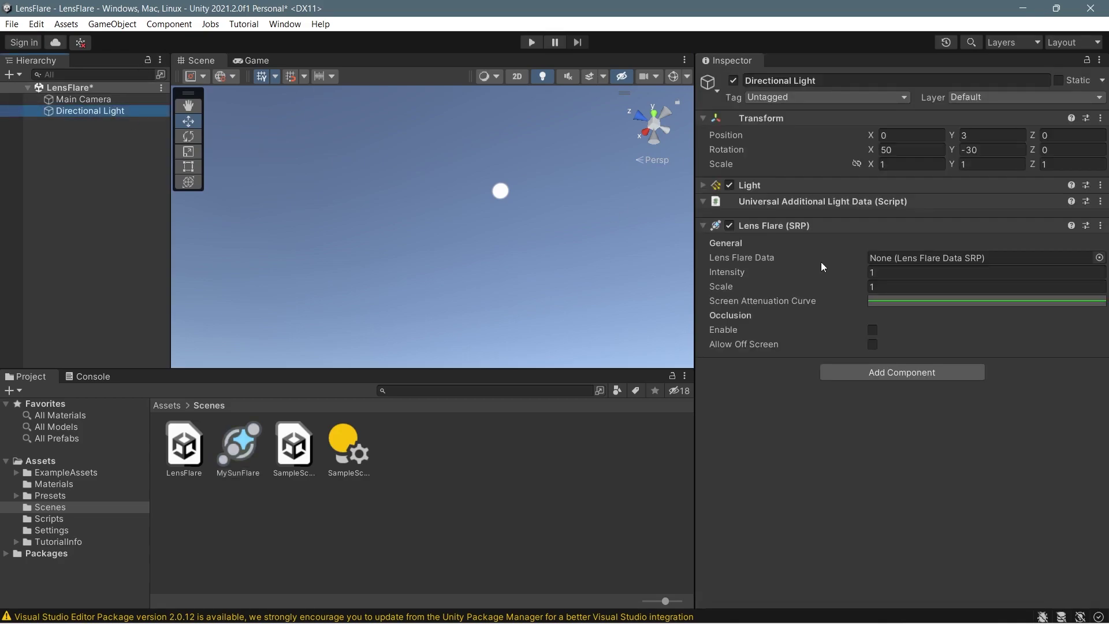
click(246, 454)
drag(888, 275, 908, 255)
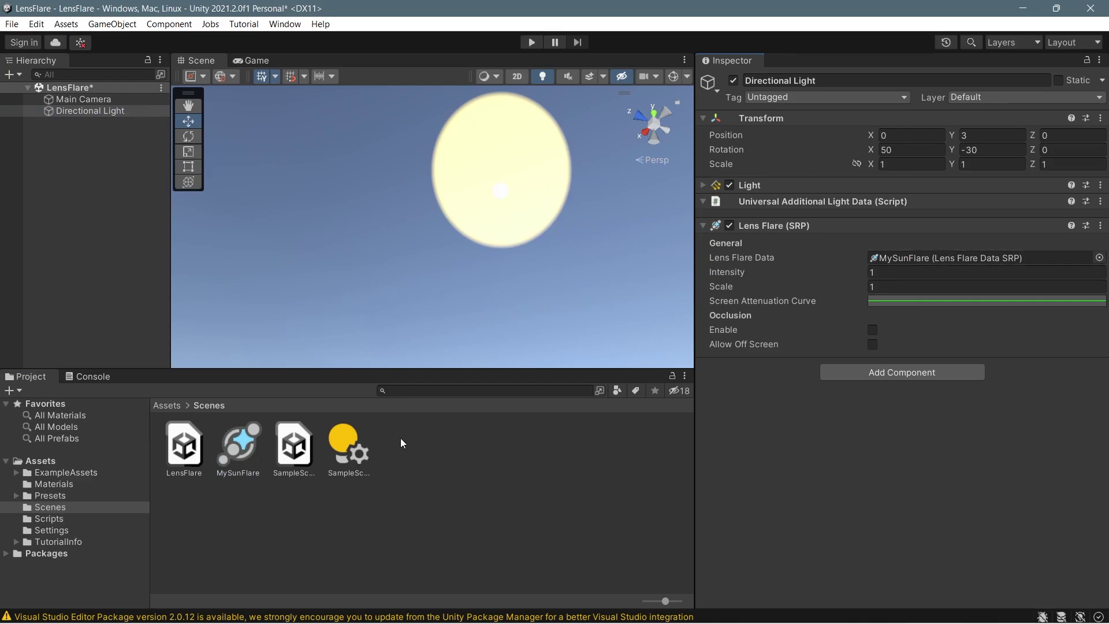
Soften the MySunFlare circle by setting its gradient to 0.646 and falloff to 0.839
double_click(926, 258)
drag(889, 176, 1026, 192)
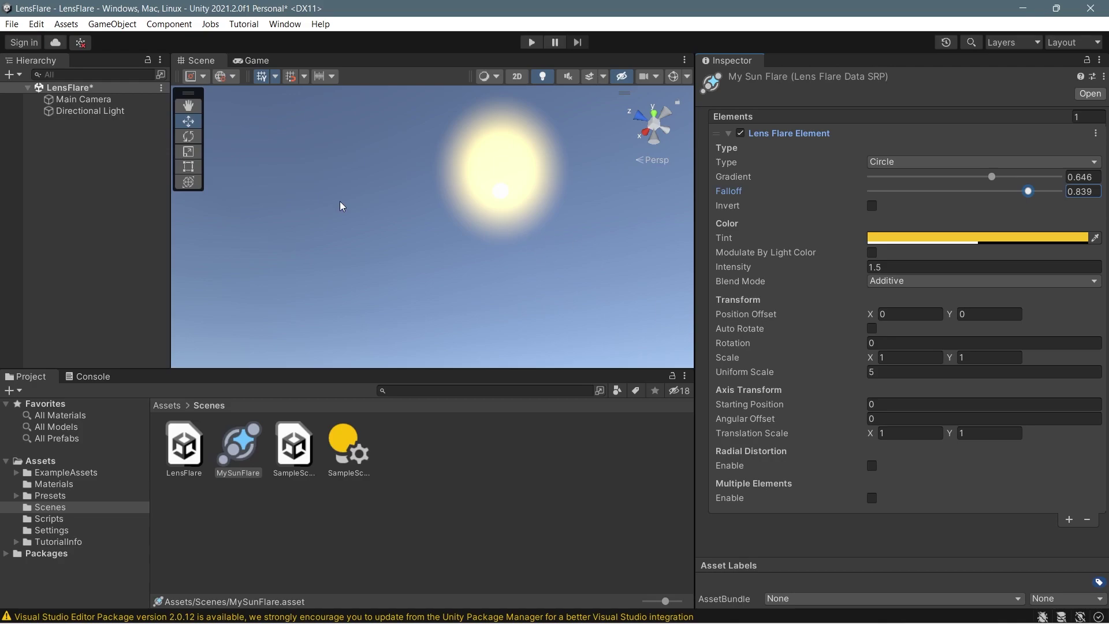
In the Lighting environment settings, remove the skybox material and assign the Directional Light as sun source
click(284, 24)
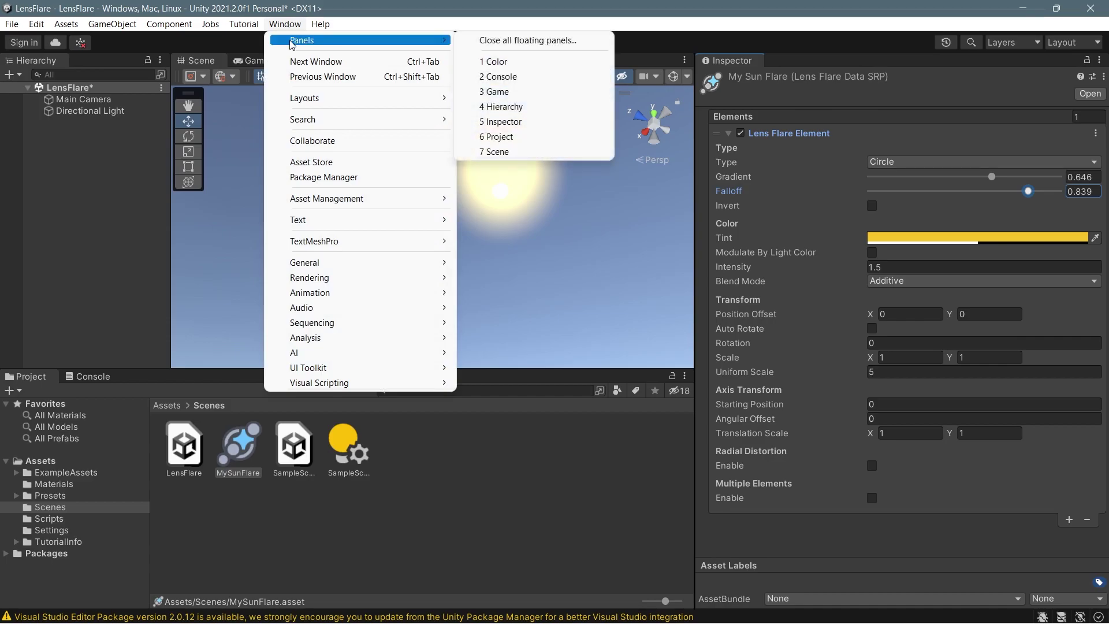
mouse_move(330, 278)
click(497, 278)
click(246, 124)
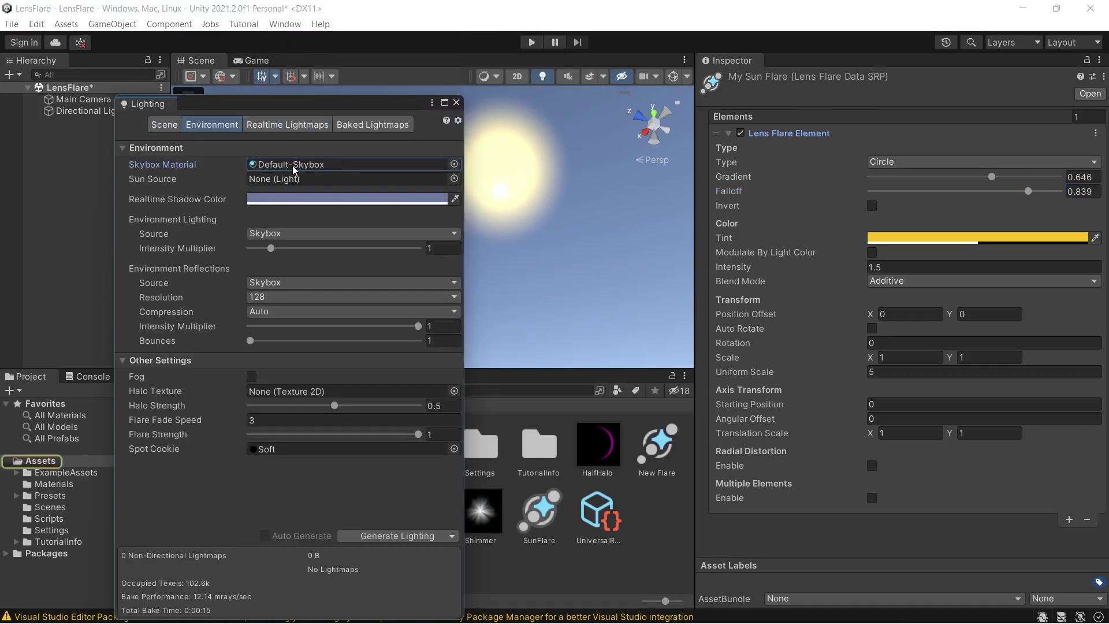
key(Delete)
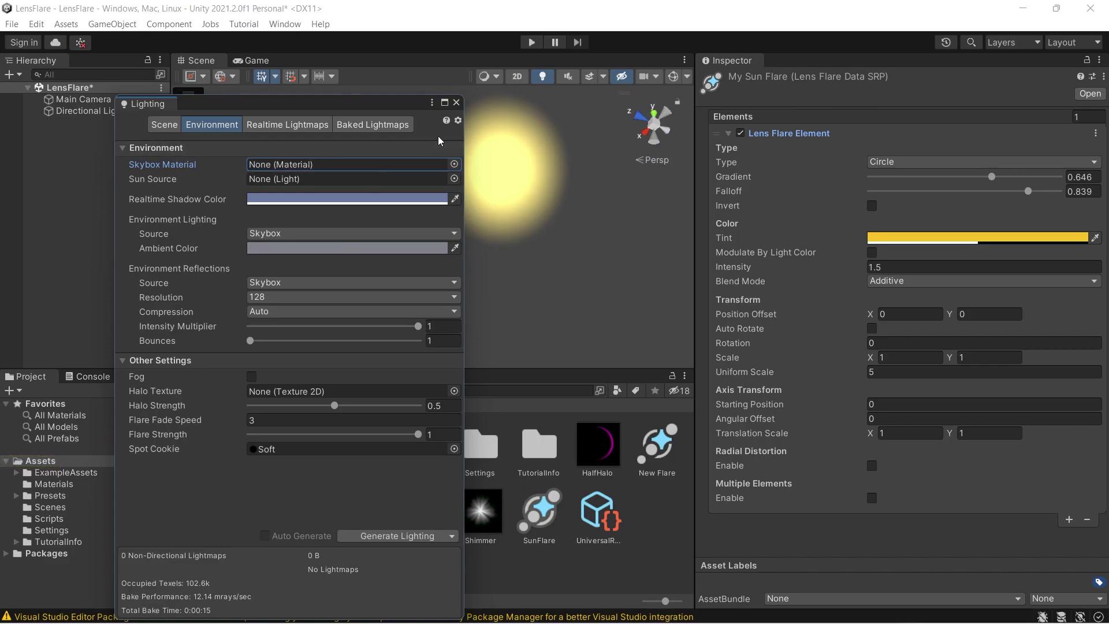
drag(366, 105, 421, 109)
drag(90, 111, 352, 184)
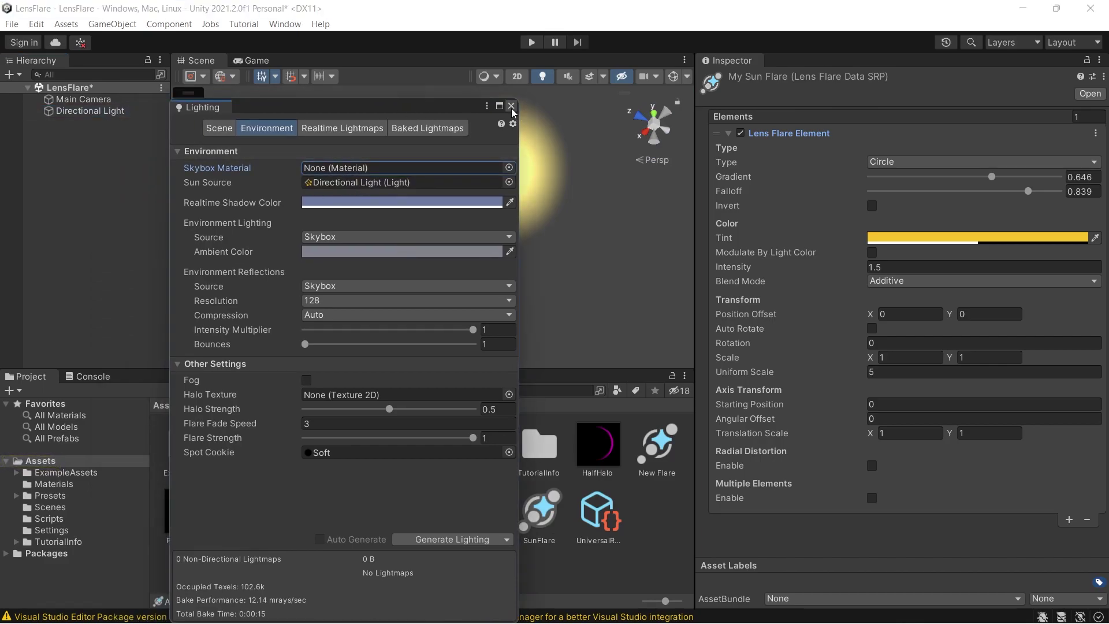
Set the ambient colour to bright blue and the environment lighting source to Color
click(427, 251)
click(478, 329)
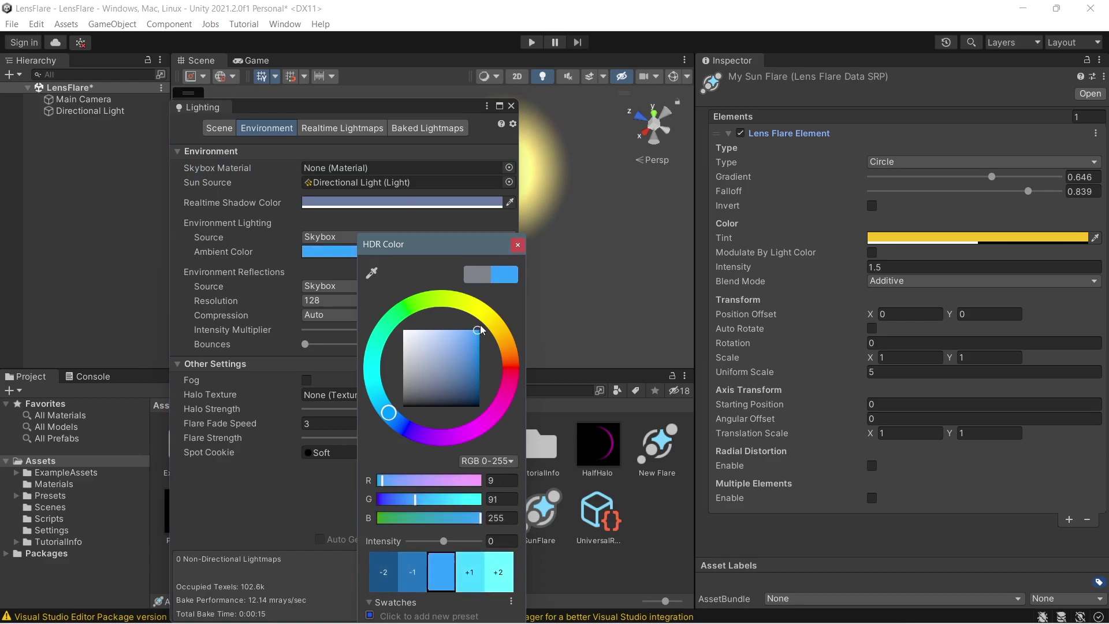
click(517, 244)
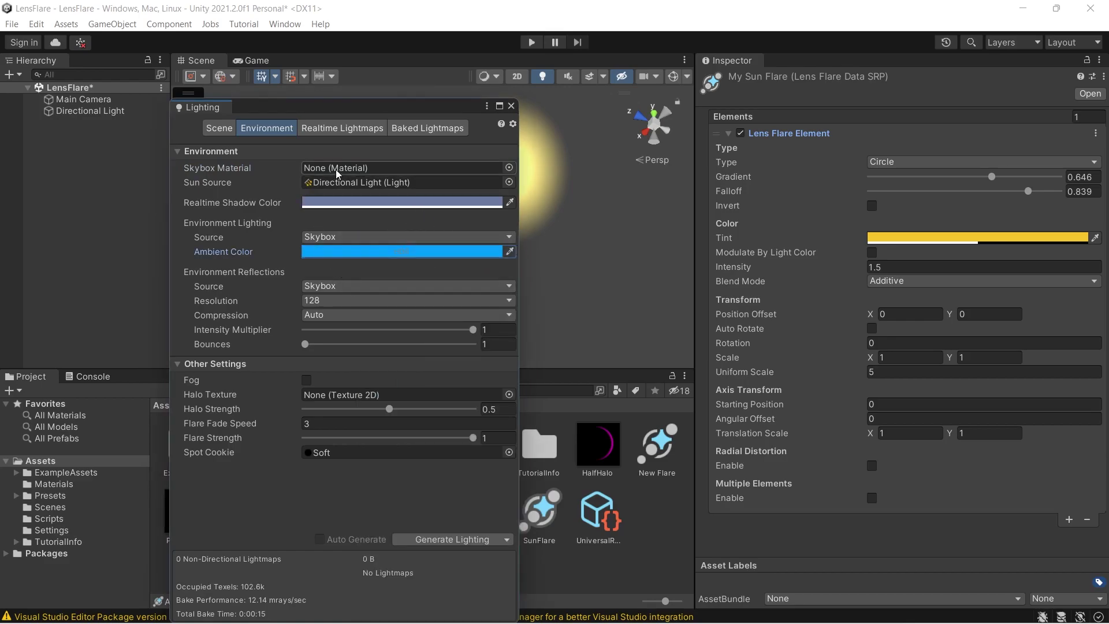
click(323, 237)
click(321, 282)
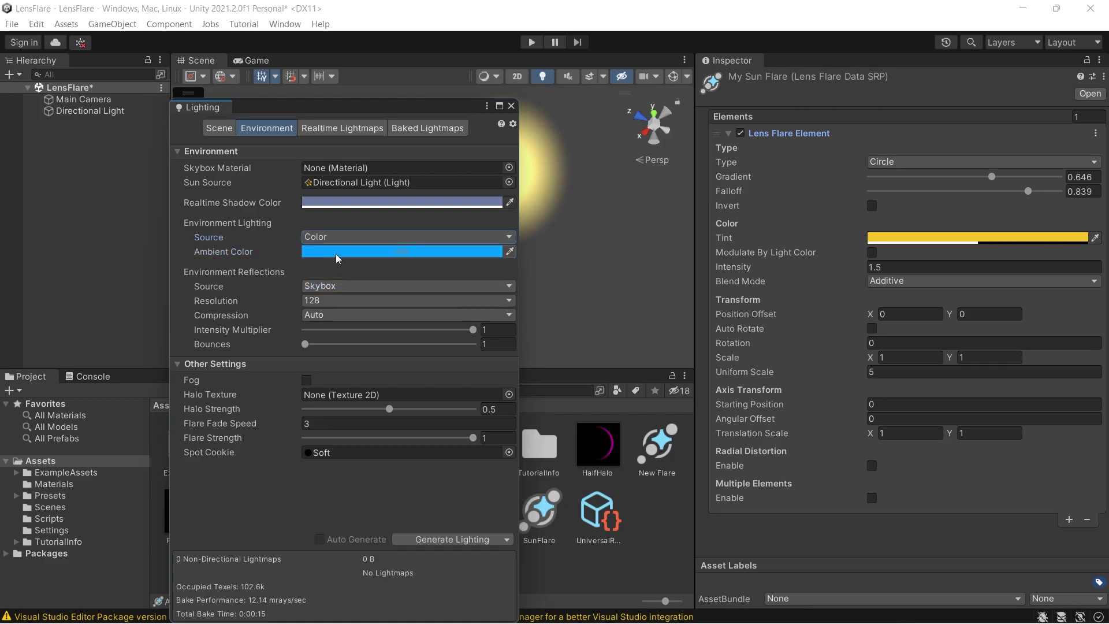